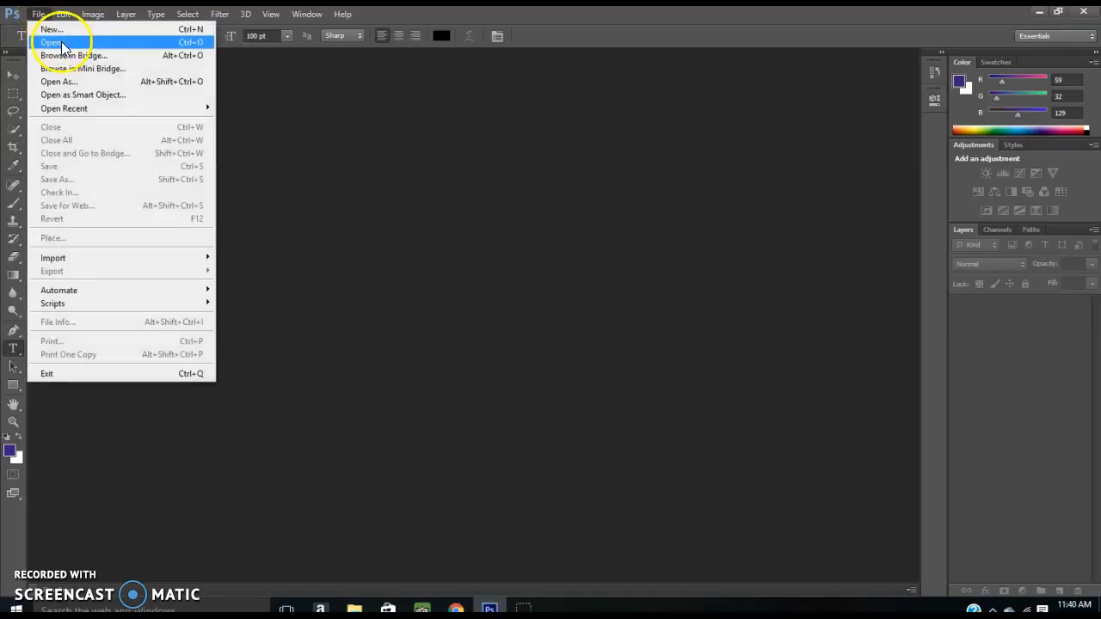
Open the portrait photo IMG_9647 from the 182MSDCF folder.
left_click(62, 45)
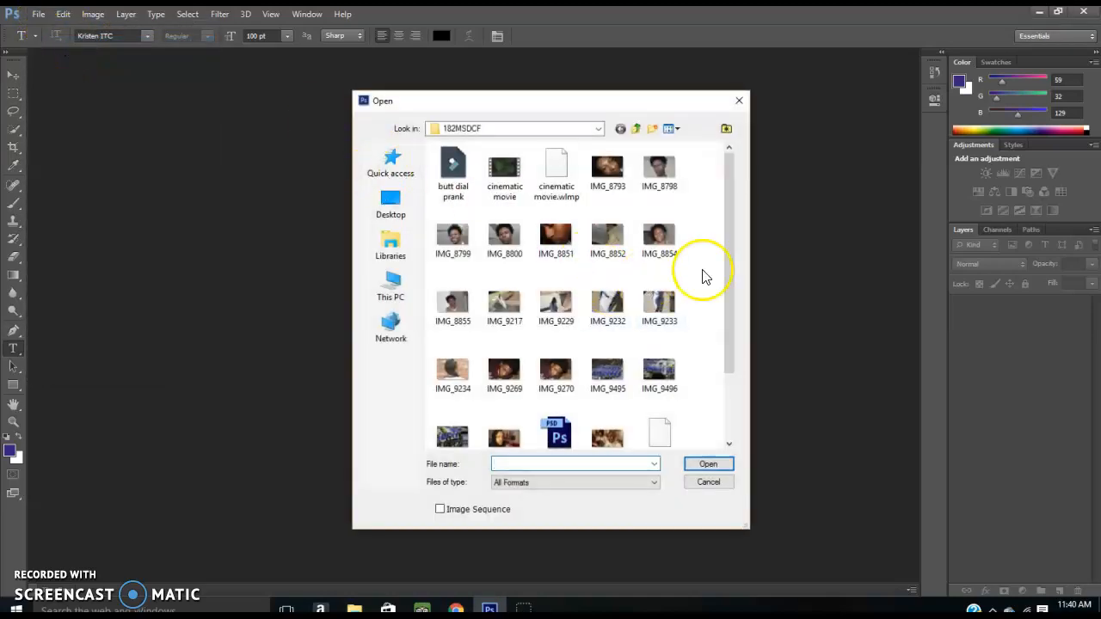
left_click_drag(725, 199, 735, 313)
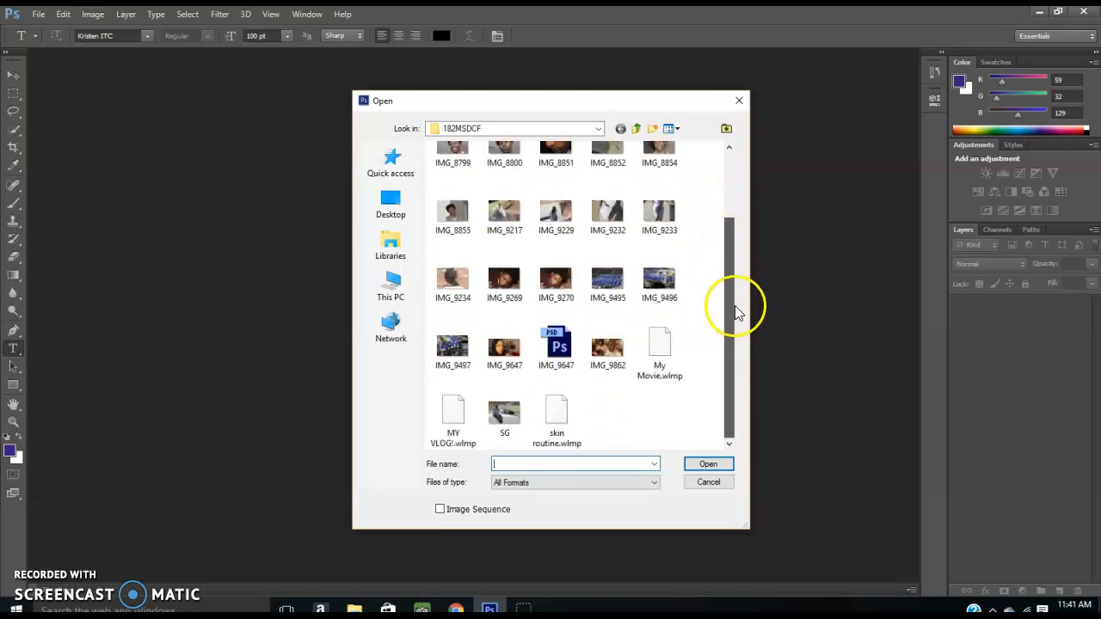
left_click(516, 361)
left_click(710, 463)
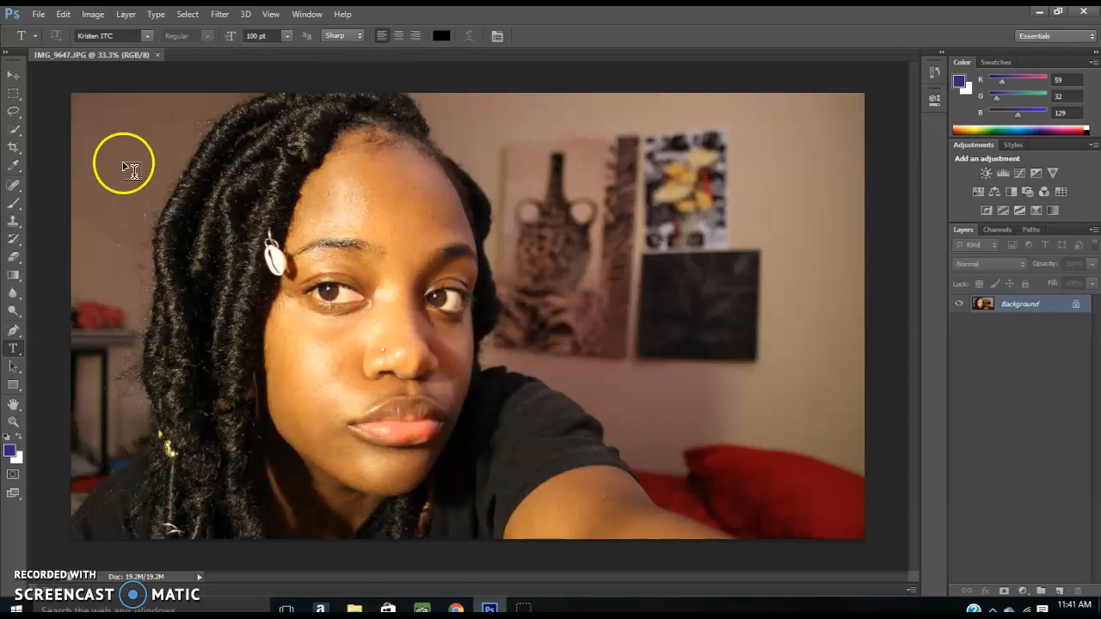
Select the woman's face, hair, shirt and outstretched arm with the Quick Selection tool in add mode.
left_click(13, 136)
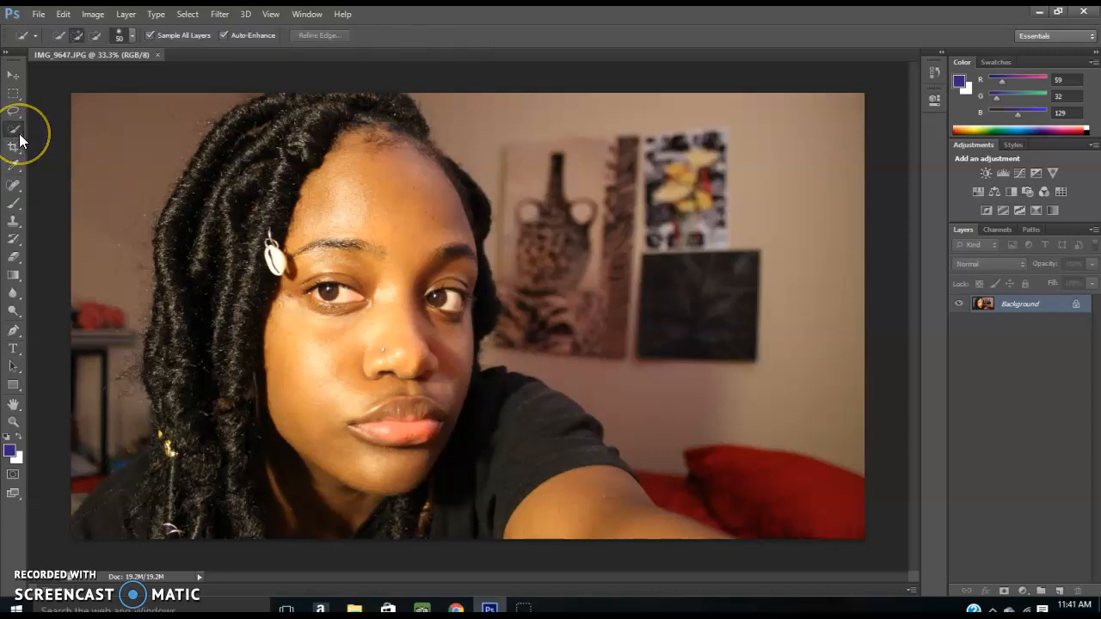
left_click(75, 37)
left_click(133, 39)
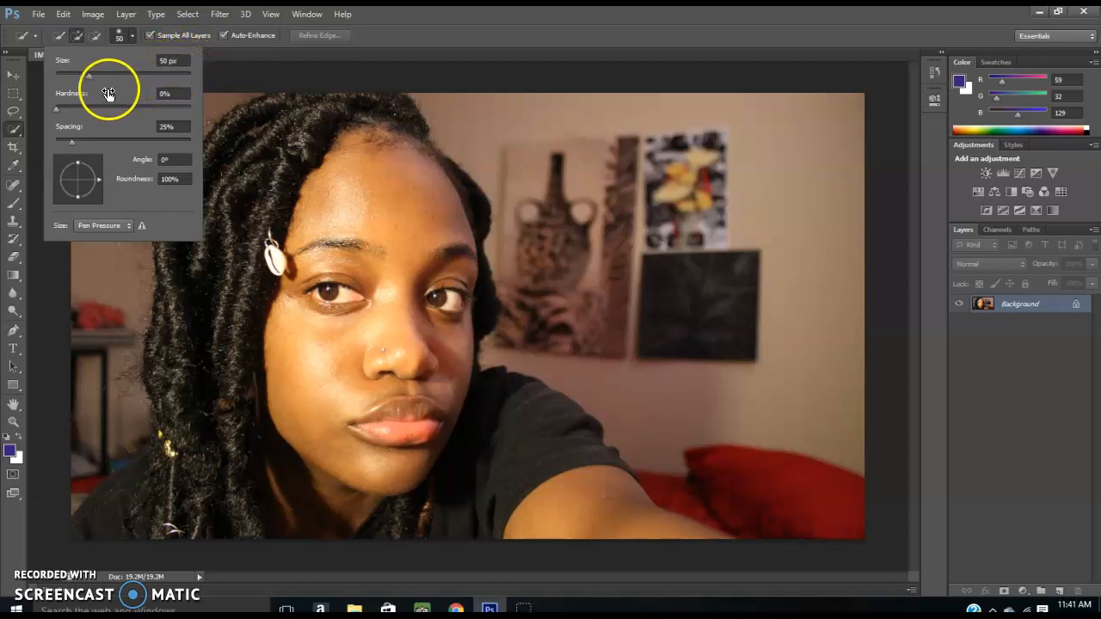
left_click(213, 78)
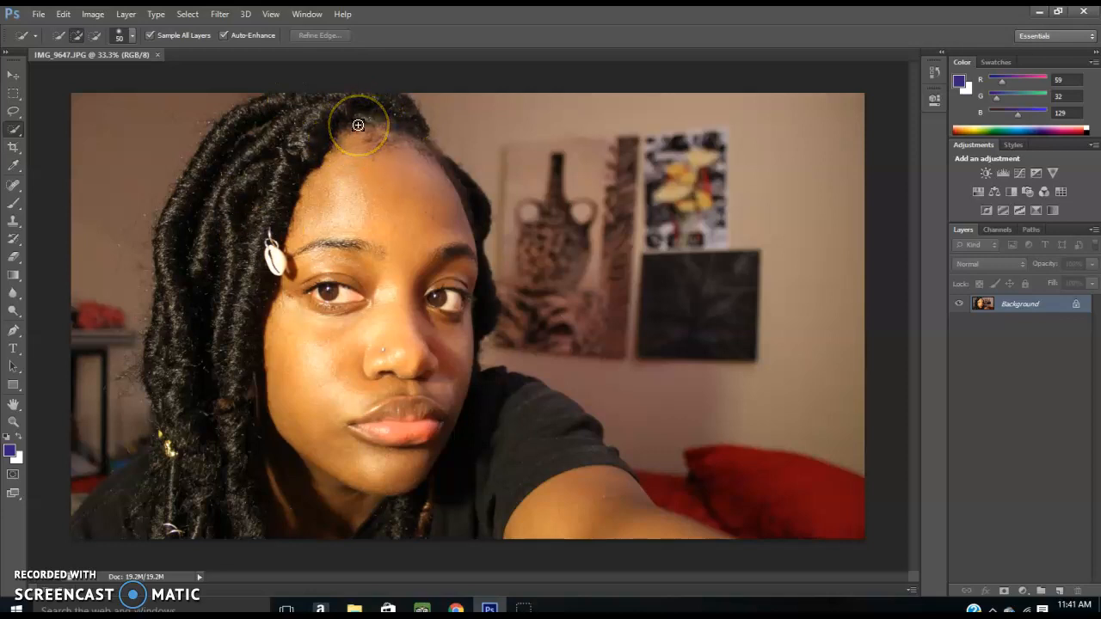
mouse_move(357, 126)
left_mouse_down()
mouse_move(307, 165)
mouse_move(289, 212)
mouse_move(255, 330)
mouse_move(258, 389)
mouse_move(288, 438)
mouse_move(374, 484)
mouse_move(424, 483)
mouse_move(442, 450)
left_mouse_up()
mouse_move(609, 453)
left_mouse_down()
mouse_move(644, 502)
mouse_move(717, 539)
mouse_move(666, 516)
left_mouse_up()
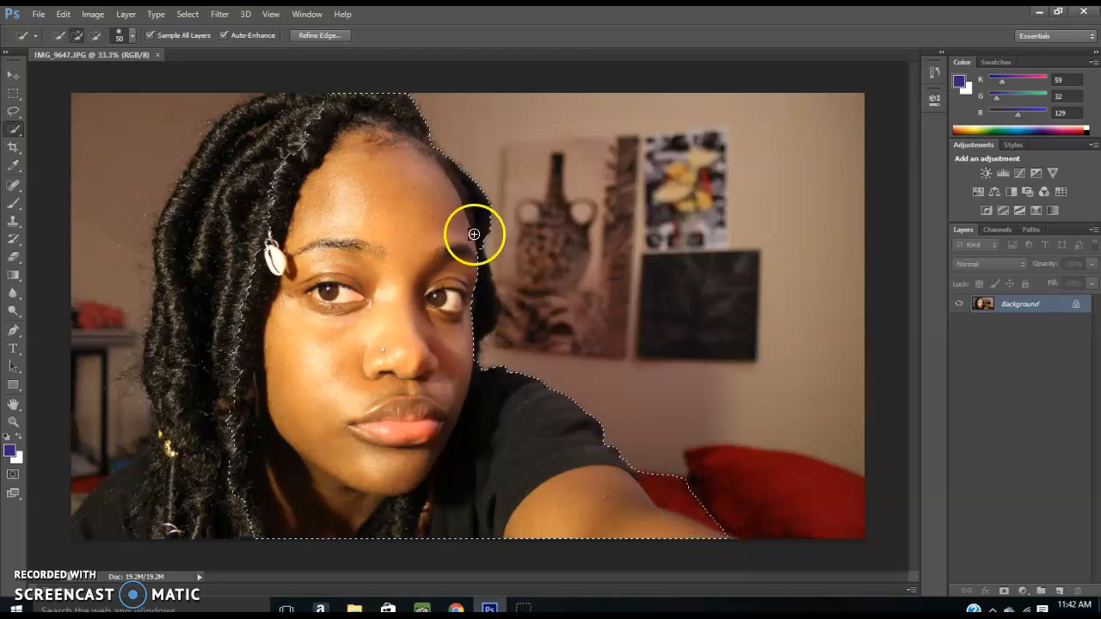
mouse_move(490, 281)
left_mouse_down()
mouse_move(396, 177)
mouse_move(300, 112)
mouse_move(263, 113)
mouse_move(218, 336)
mouse_move(205, 377)
mouse_move(167, 413)
left_mouse_up()
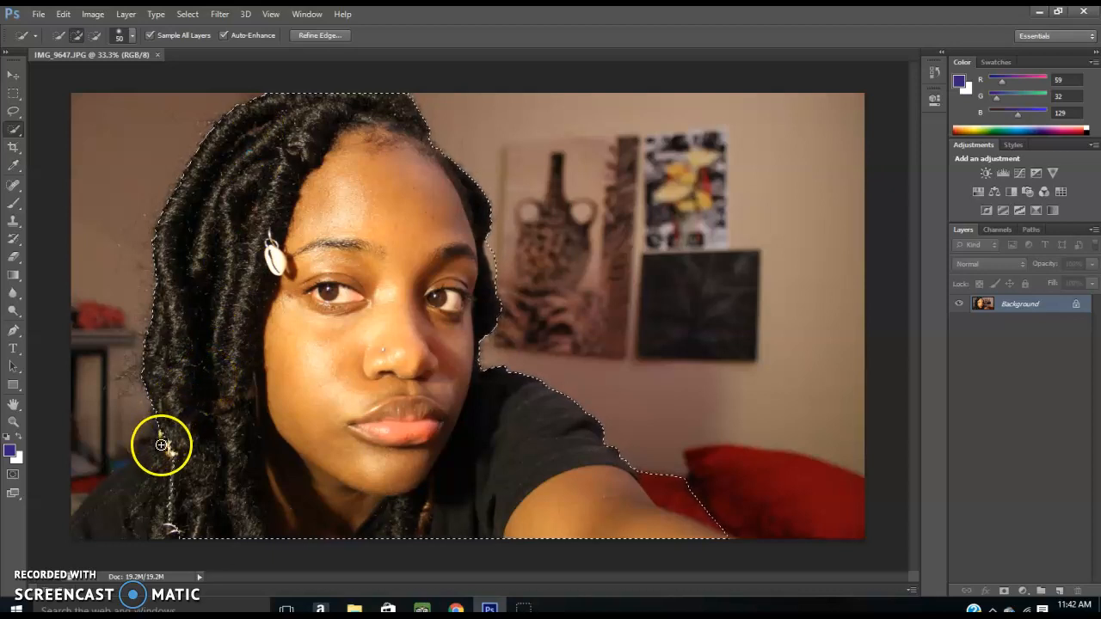
left_click_drag(125, 484, 99, 496)
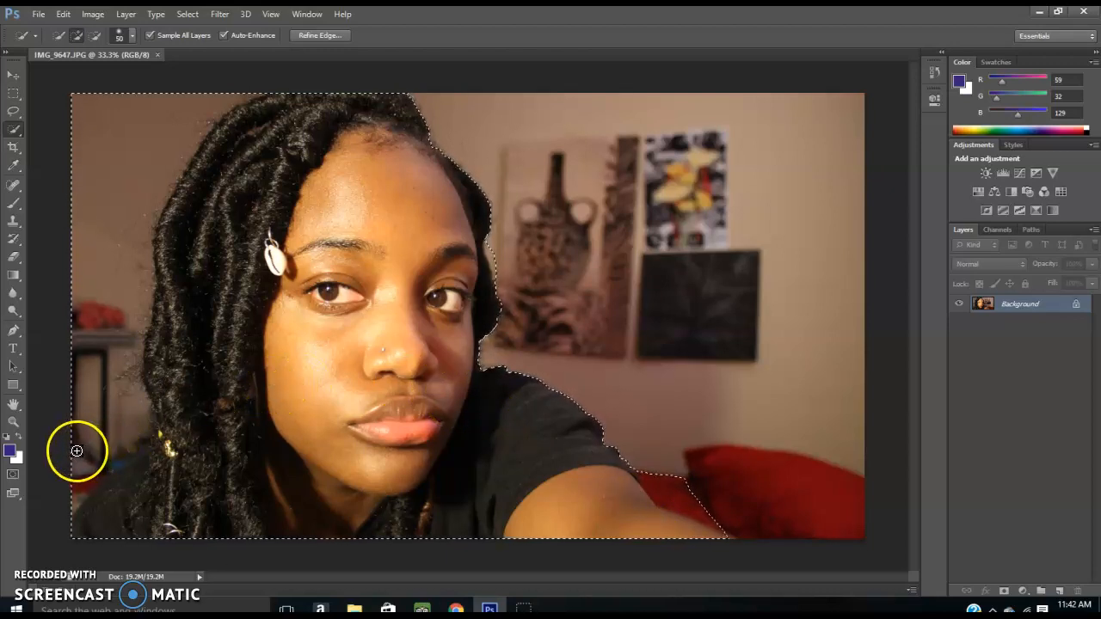
Subtract the wall and furniture beside the woman's long hair from the selection.
key("alt")
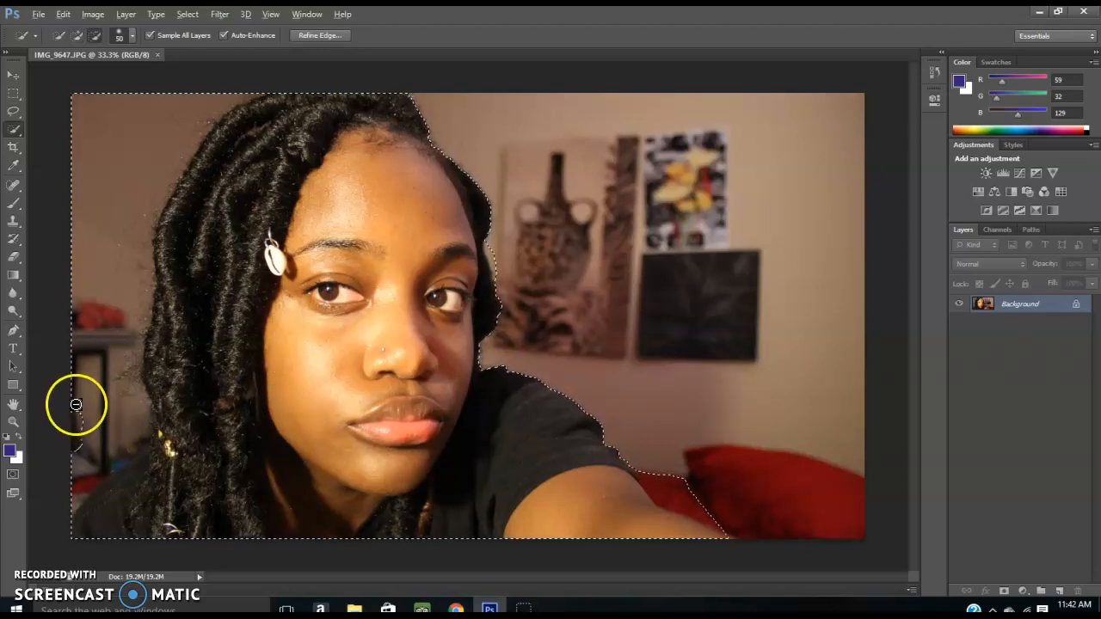
left_click_drag(73, 319, 72, 182)
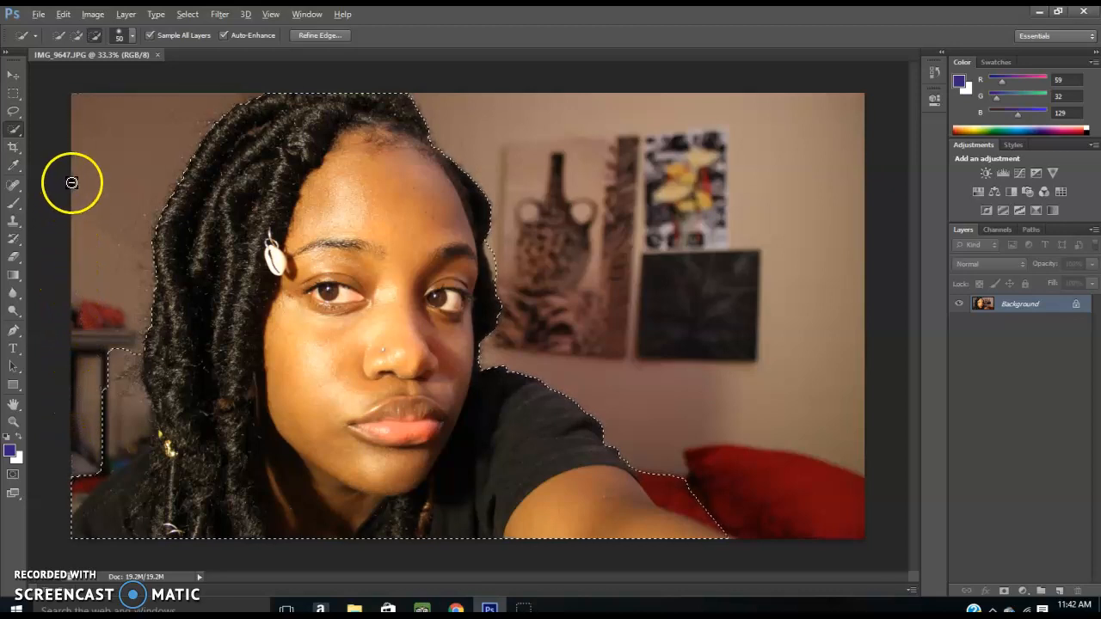
mouse_move(103, 343)
left_mouse_down()
mouse_move(108, 415)
mouse_move(120, 416)
mouse_move(109, 448)
left_mouse_up()
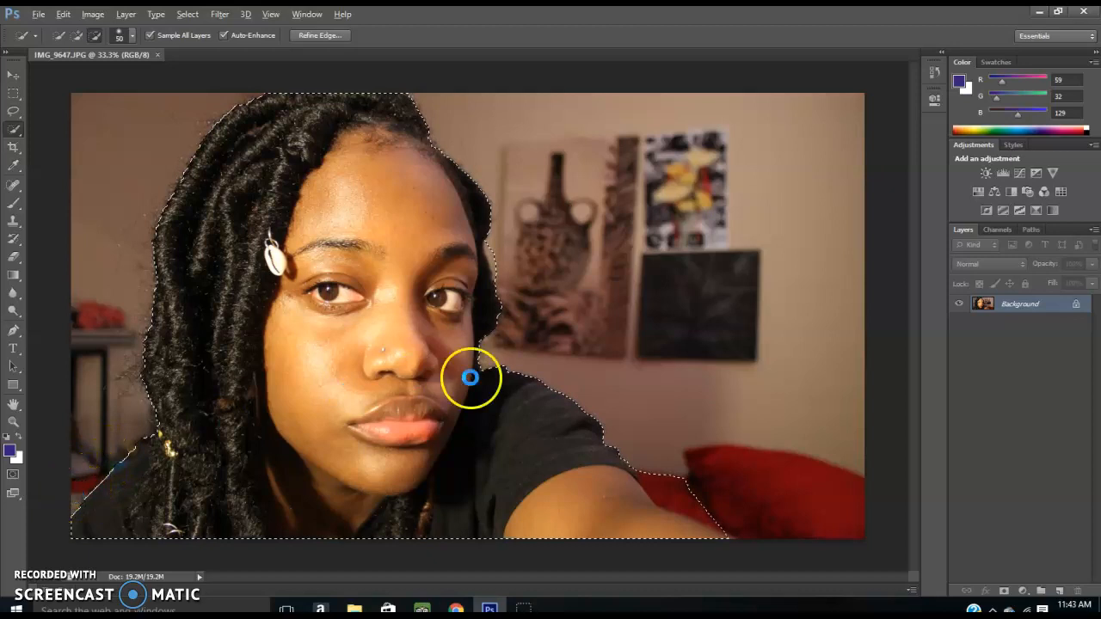
Subtract the red bedding along the outstretched arm and clean up the selection edge near the opposite shoulder.
left_click(671, 483)
key("alt")
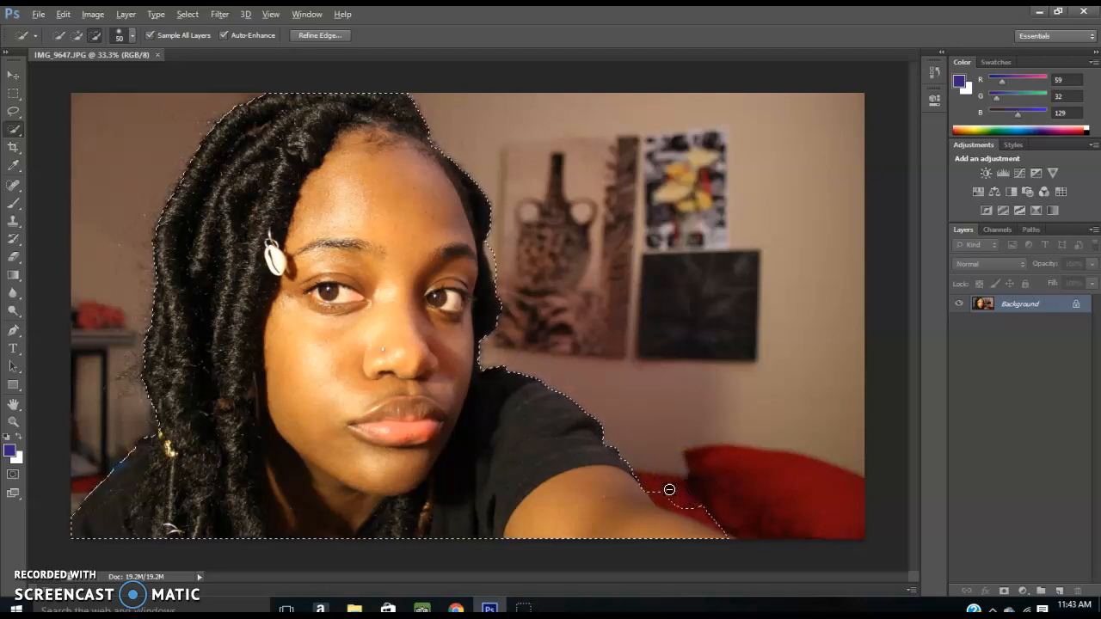
mouse_move(660, 488)
left_mouse_down()
mouse_move(686, 485)
mouse_move(697, 501)
left_mouse_up()
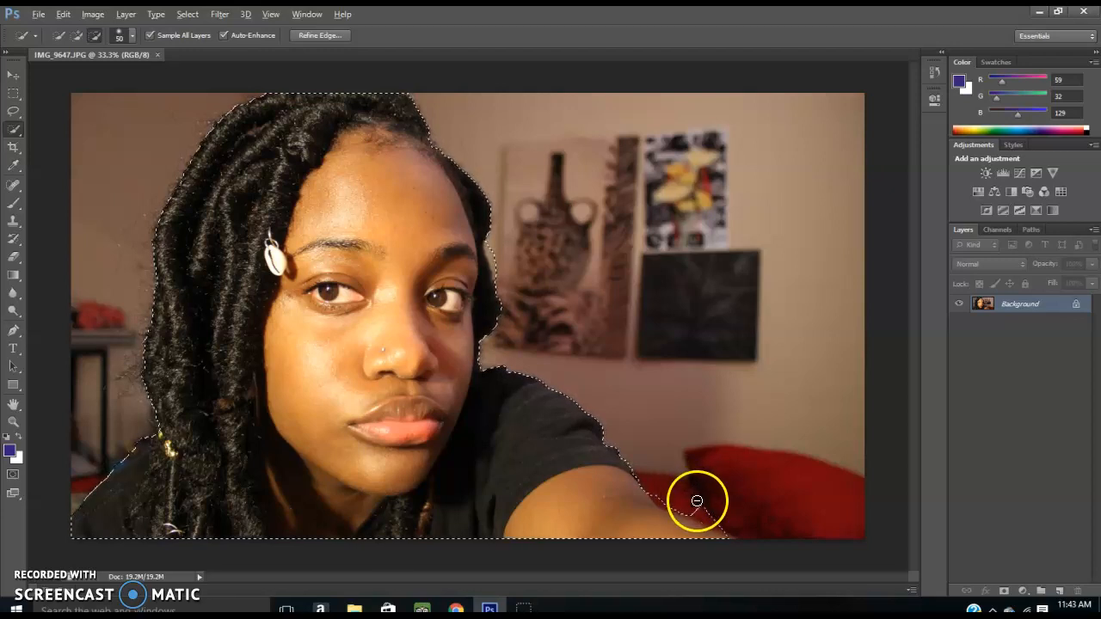
left_click(611, 475)
mouse_move(611, 476)
left_mouse_down()
mouse_move(659, 482)
mouse_move(667, 497)
left_mouse_up()
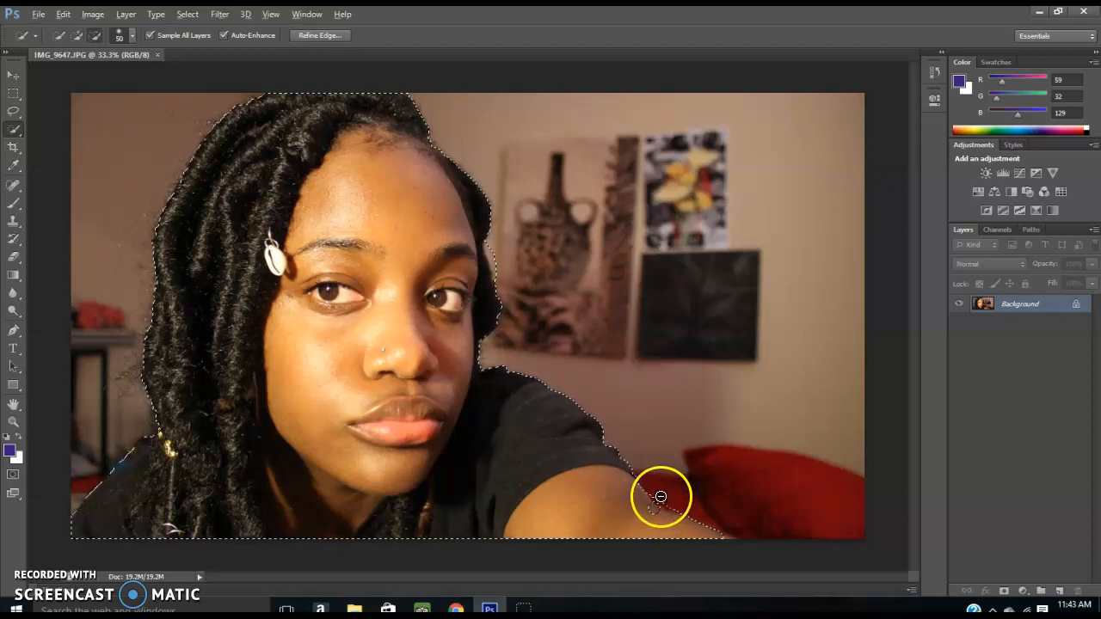
mouse_move(656, 492)
left_mouse_down()
mouse_move(659, 507)
mouse_move(649, 505)
mouse_move(677, 510)
mouse_move(663, 487)
left_mouse_up()
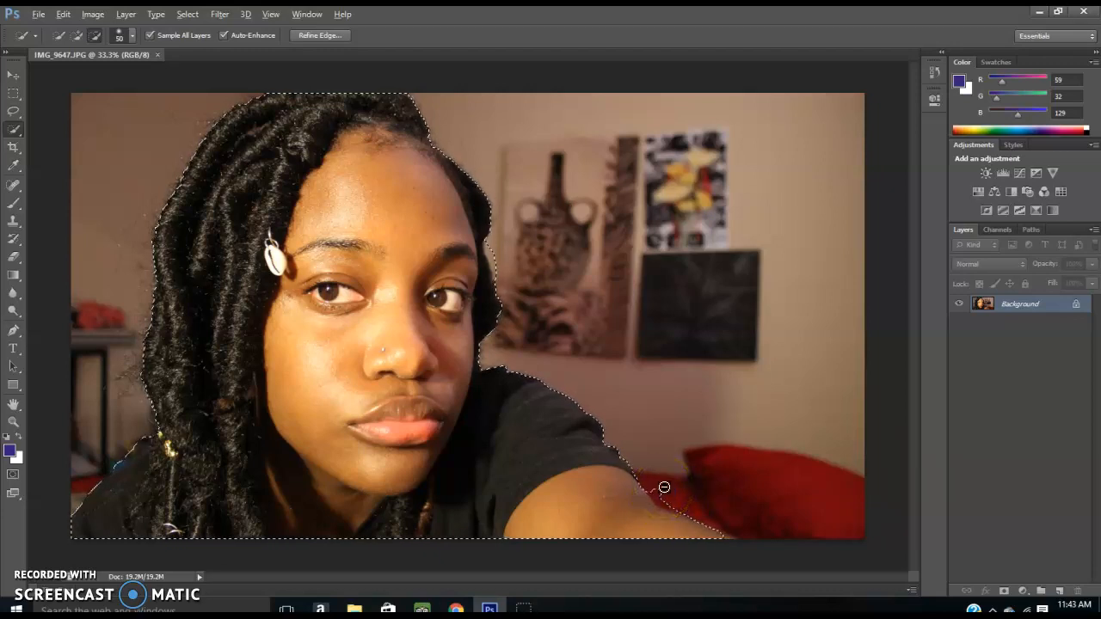
left_click(663, 497)
left_click(667, 500, "alt")
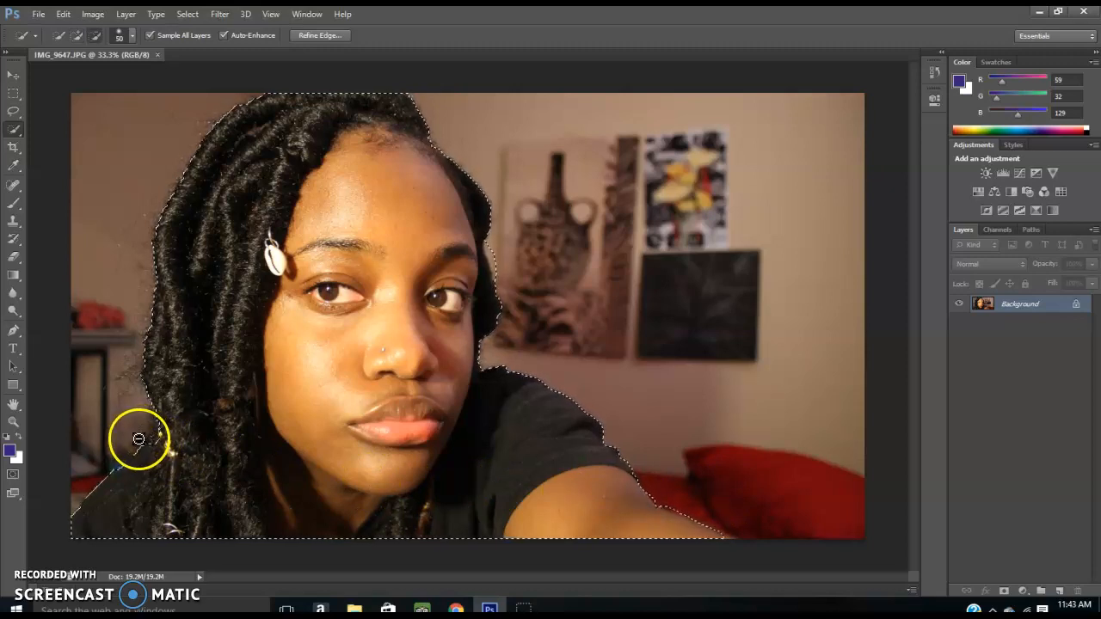
left_click(392, 153)
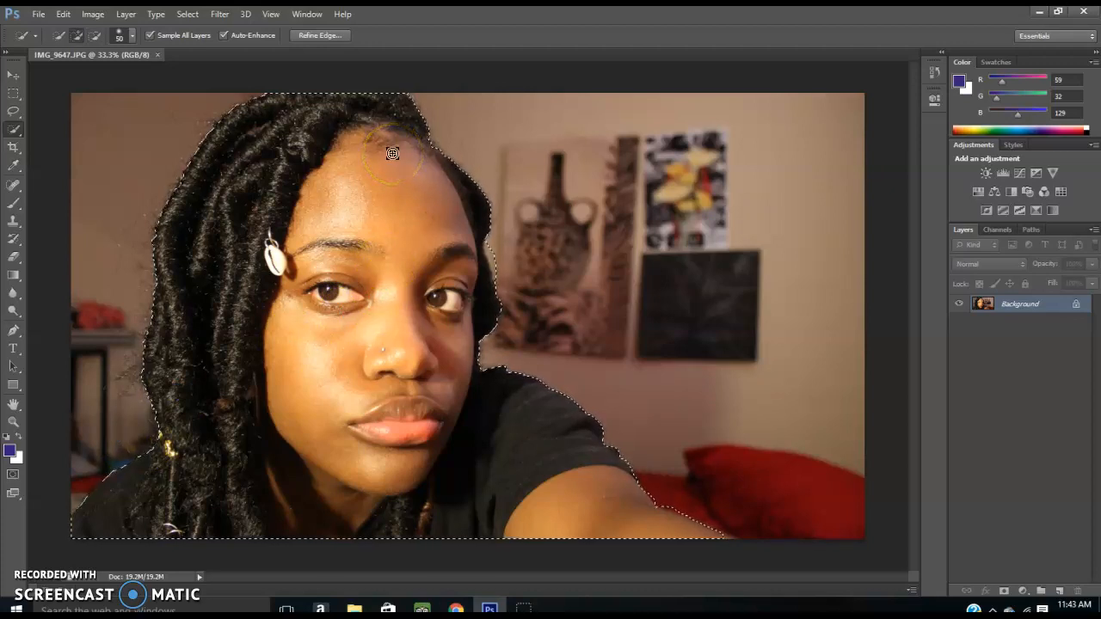
left_click(320, 36)
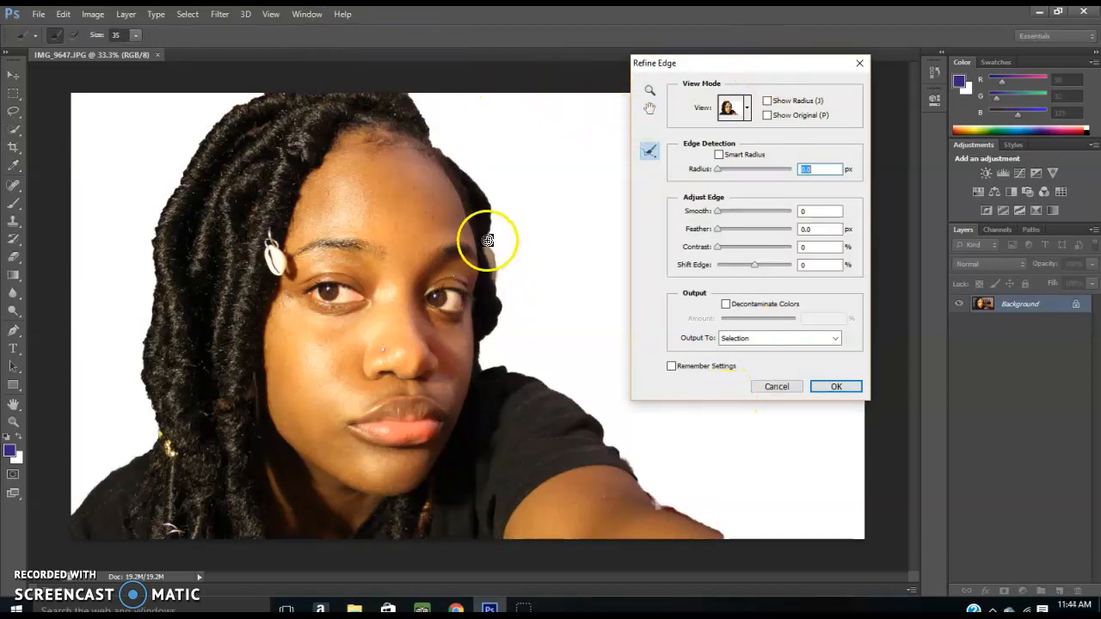
left_click(776, 388)
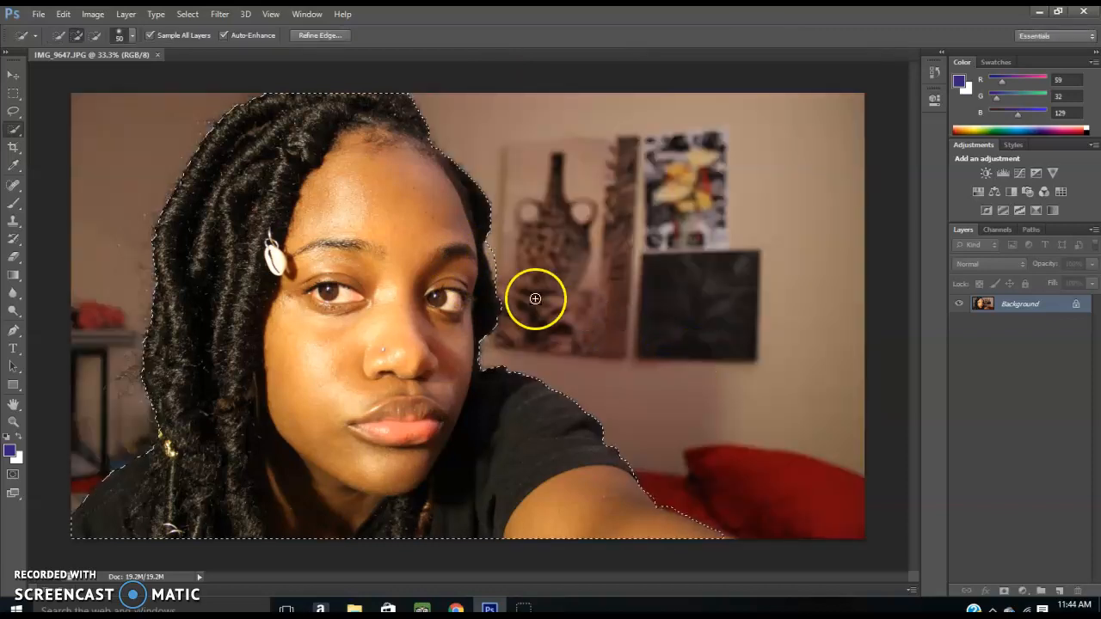
key("alt")
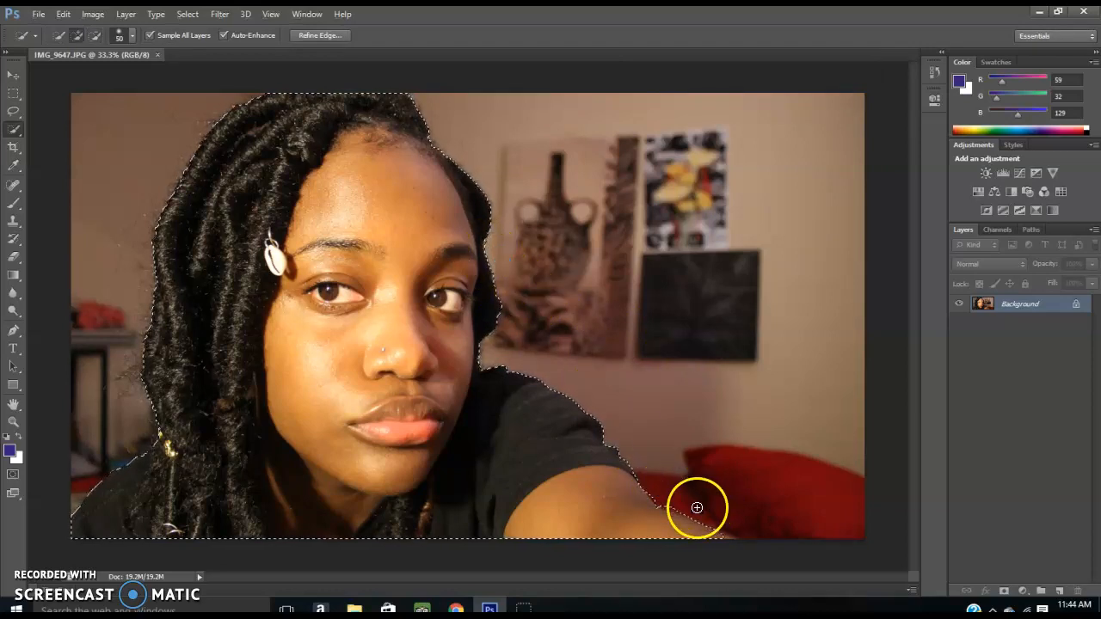
Refine the selection edge with Smooth 15 and Feather 10 px, remembering the settings.
left_click(330, 42)
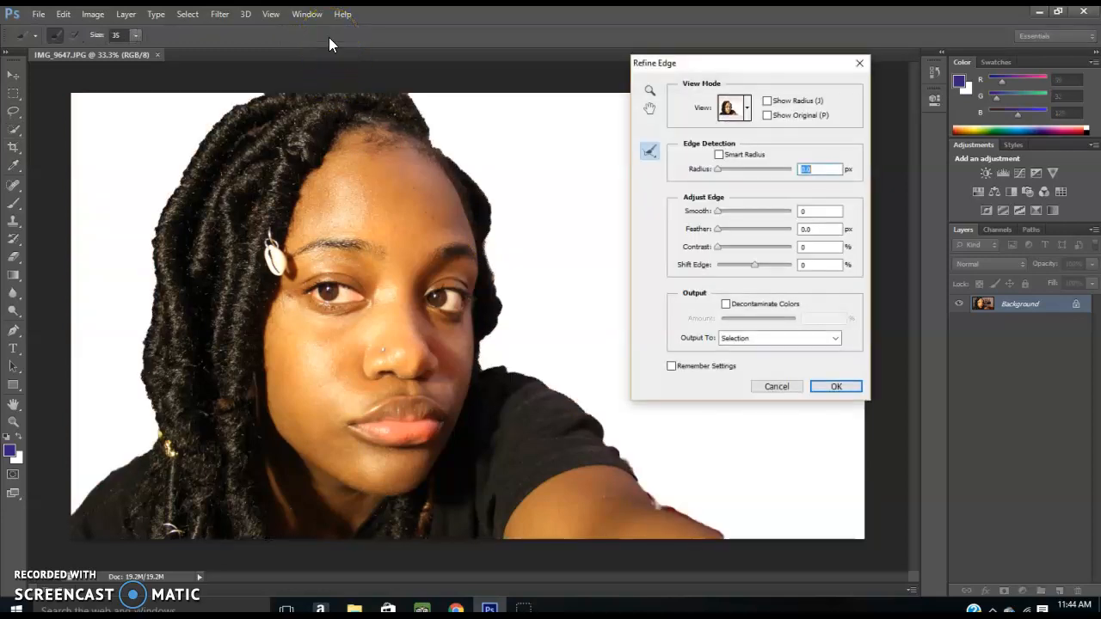
left_click(813, 214)
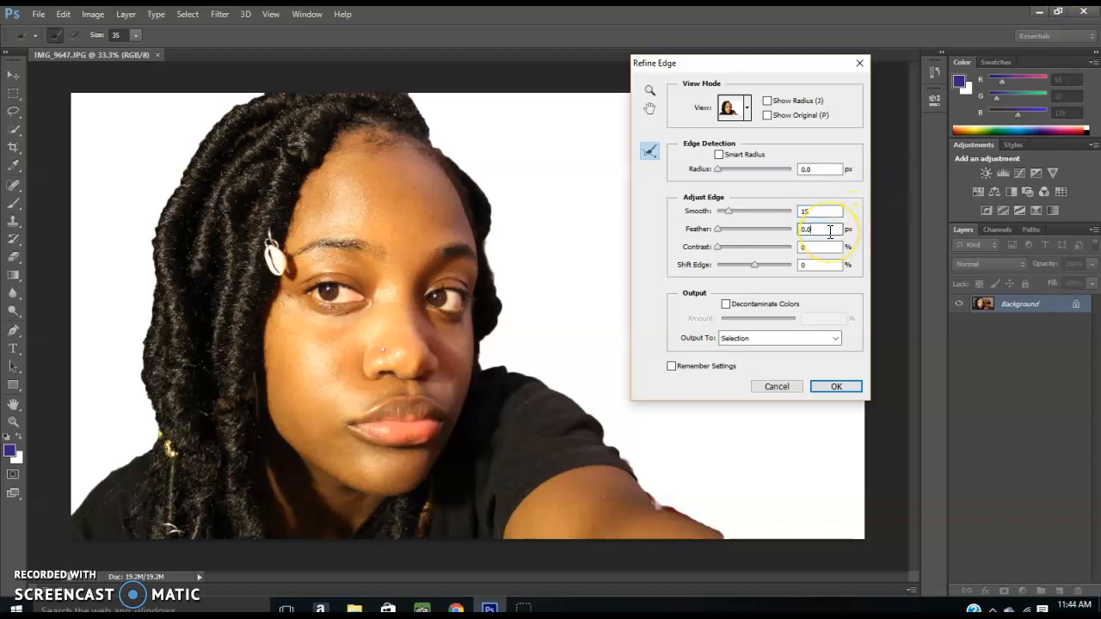
left_click(830, 231)
key("BackSpace")
left_click(671, 366)
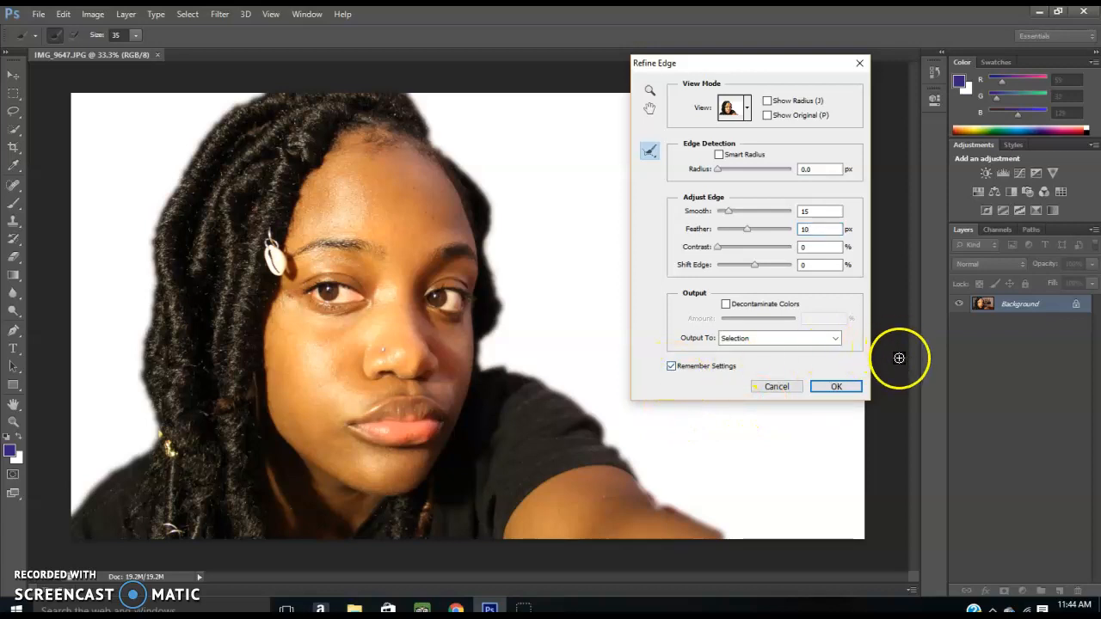
left_click(836, 387)
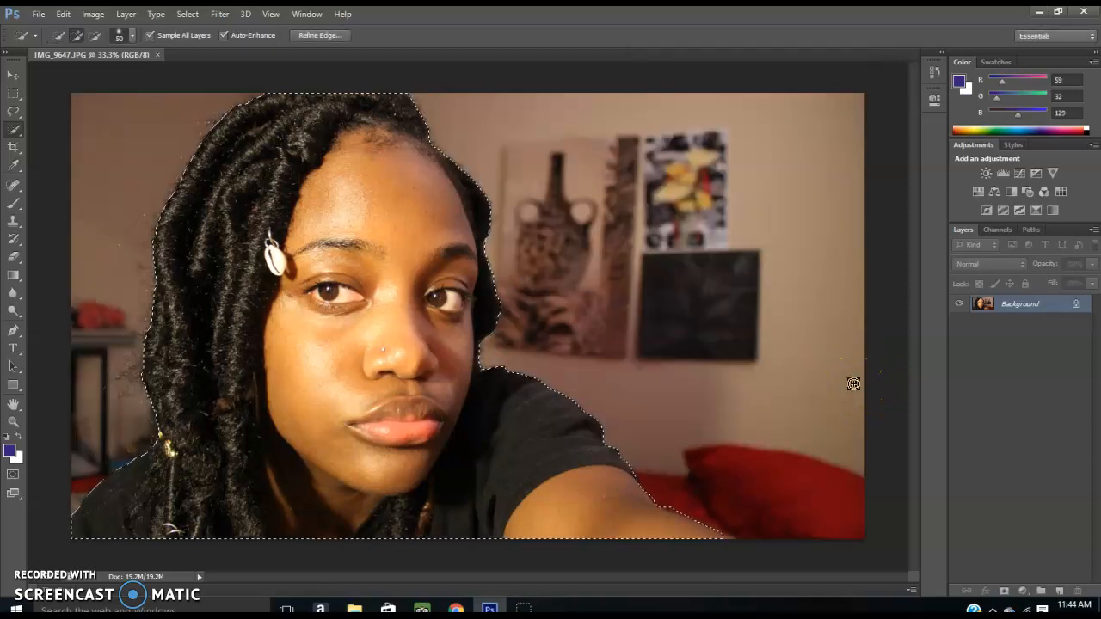
Copy the selected woman onto a new layer and rename that layer Outline.
key("ctrl+j")
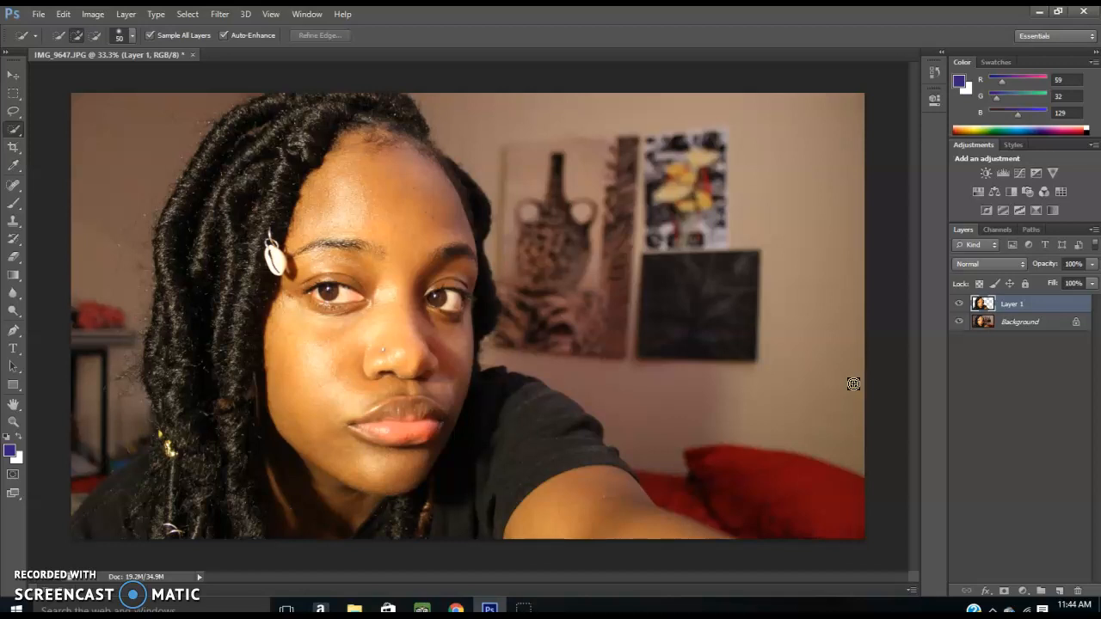
double_click(1019, 310)
left_click(865, 253)
double_click(1015, 319)
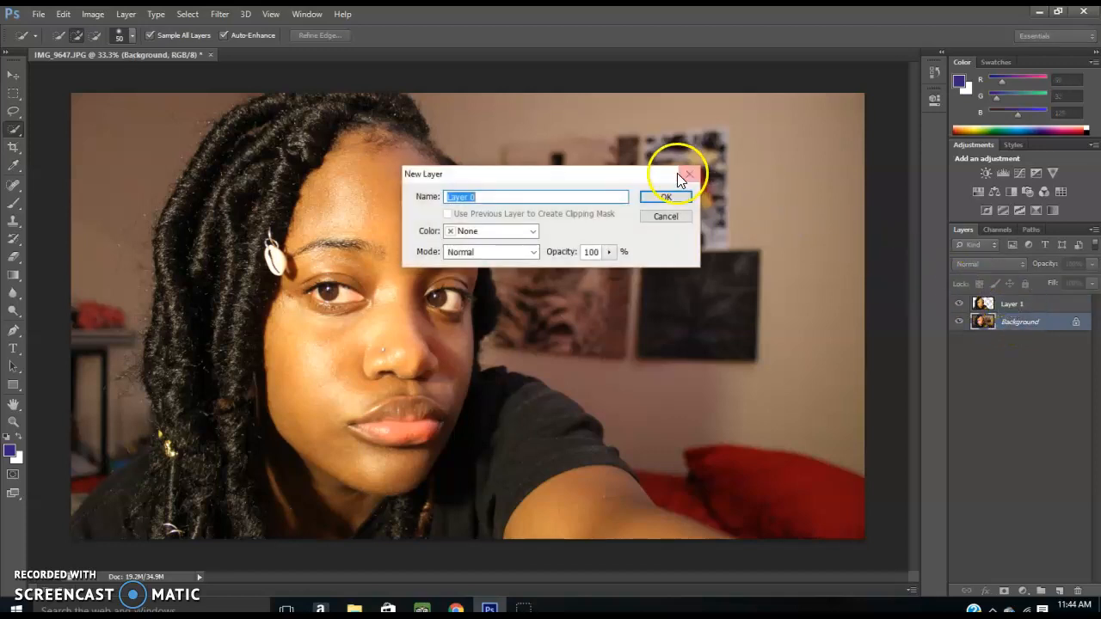
left_click(688, 177)
double_click(1010, 305)
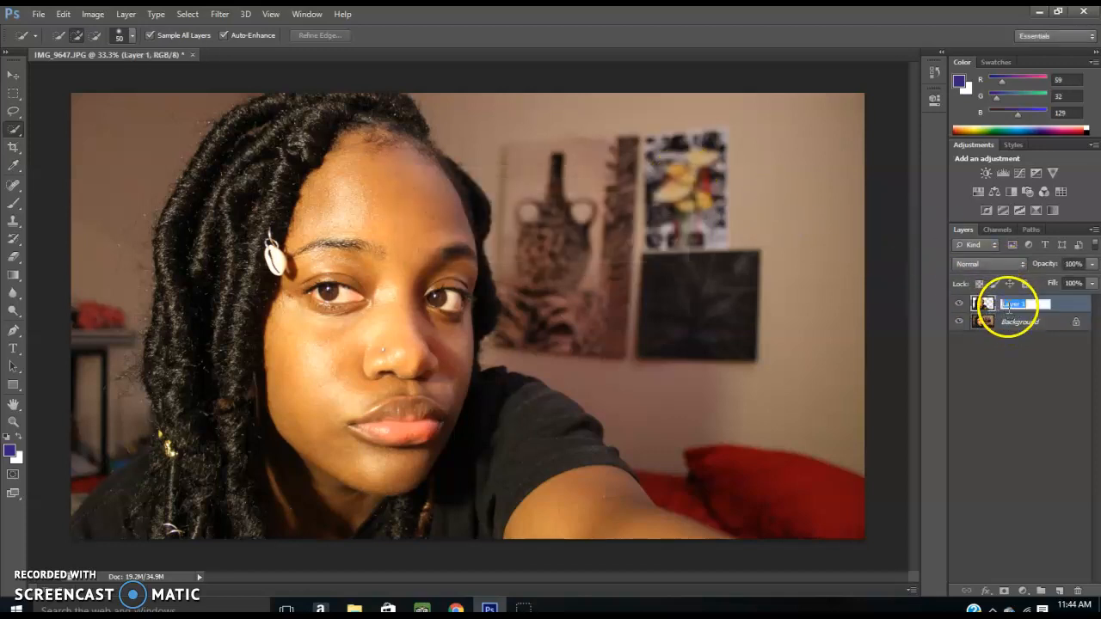
key("BackSpace")
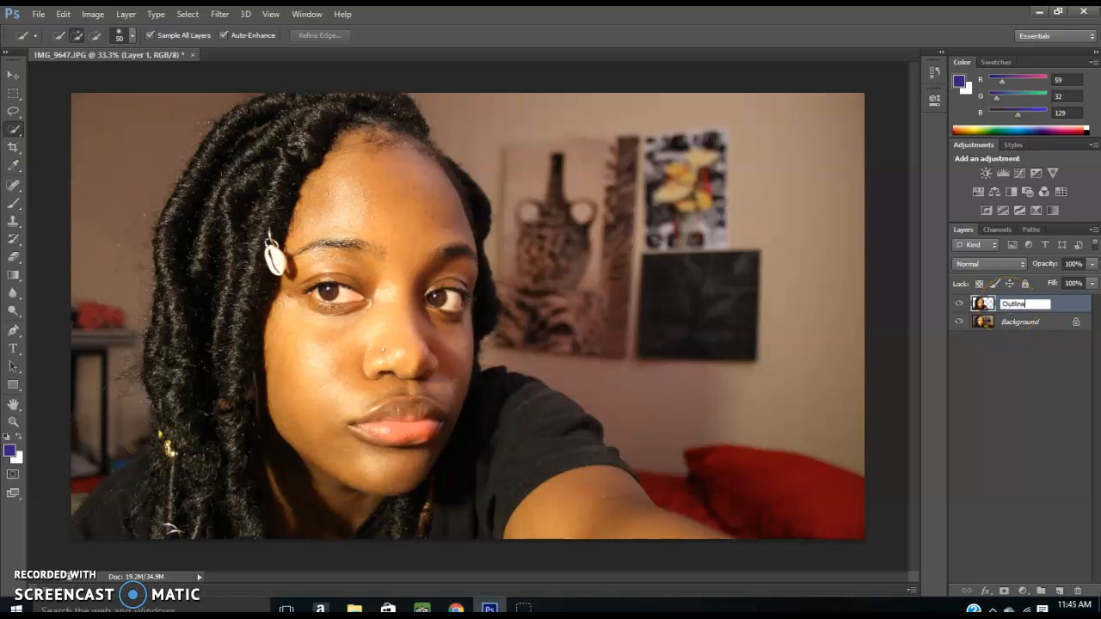
key("Return")
Add a Stroke layer style to the Outline layer and set its size to 20 px.
left_click(1034, 306)
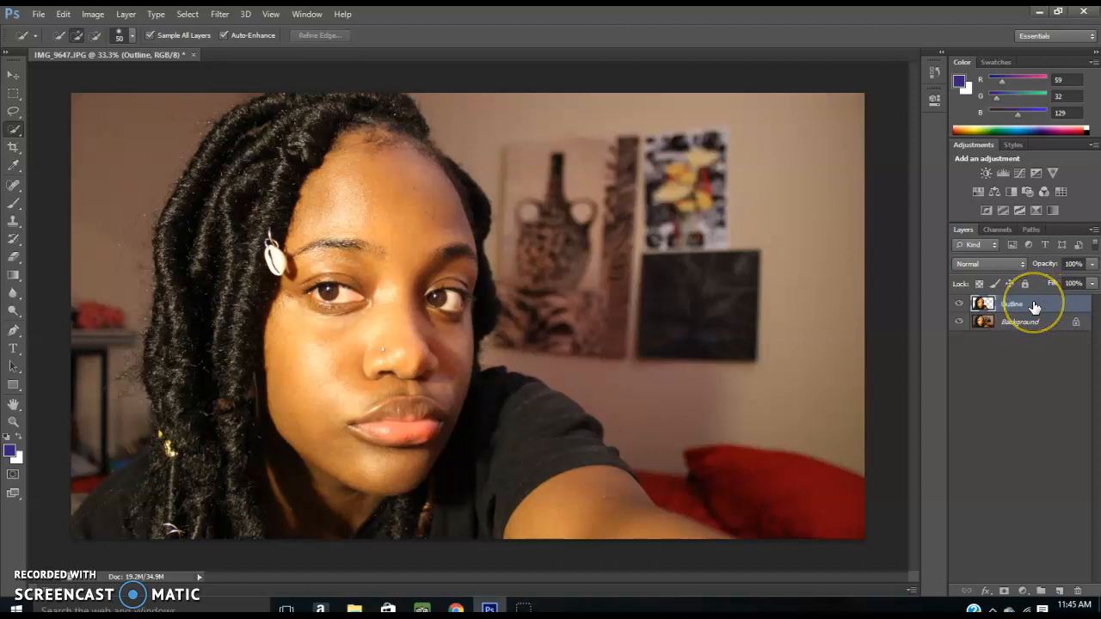
right_click(1034, 306)
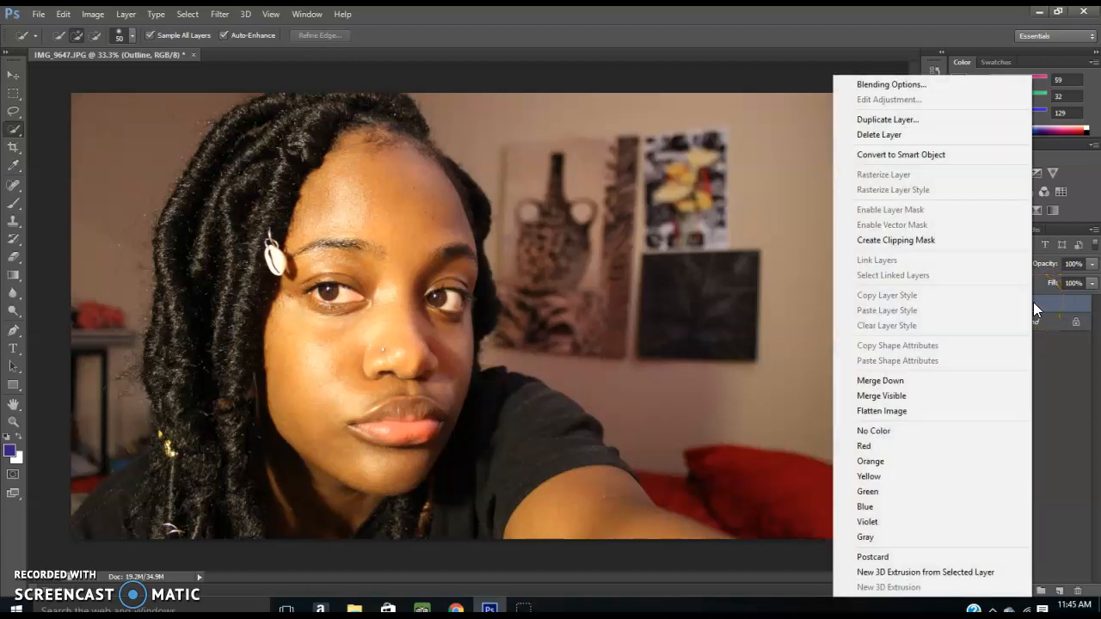
left_click(900, 84)
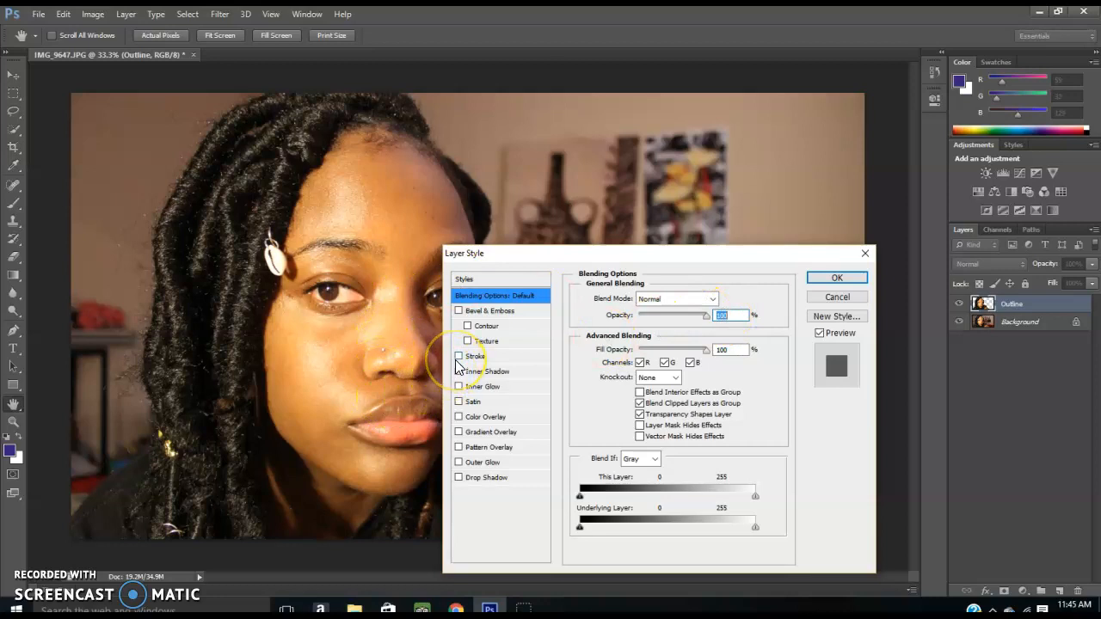
left_click(458, 358)
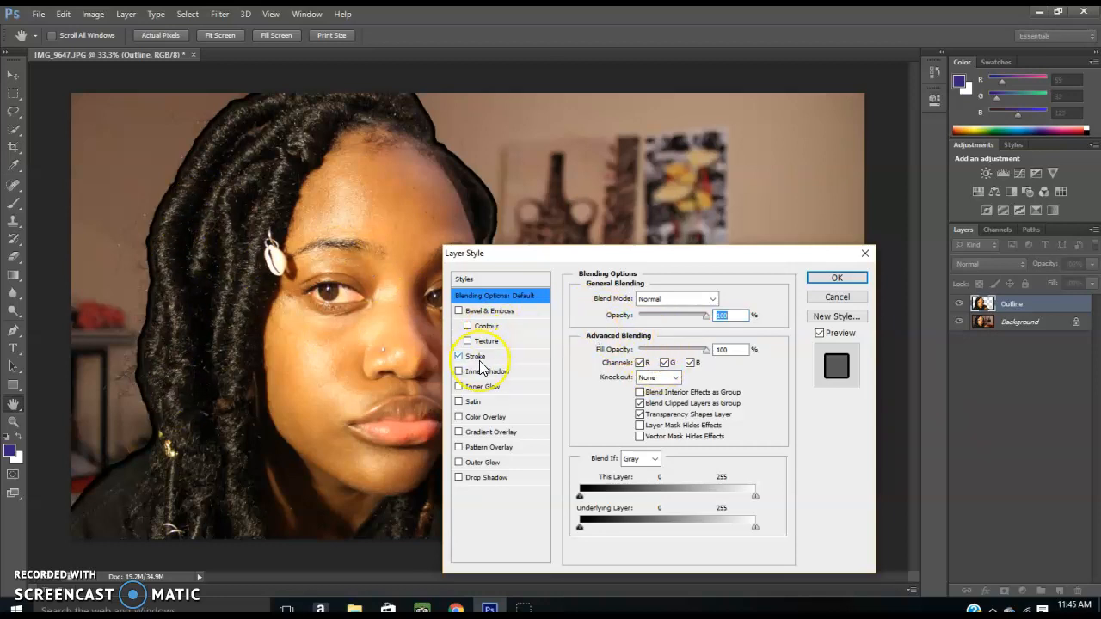
left_click(479, 357)
left_click(750, 305)
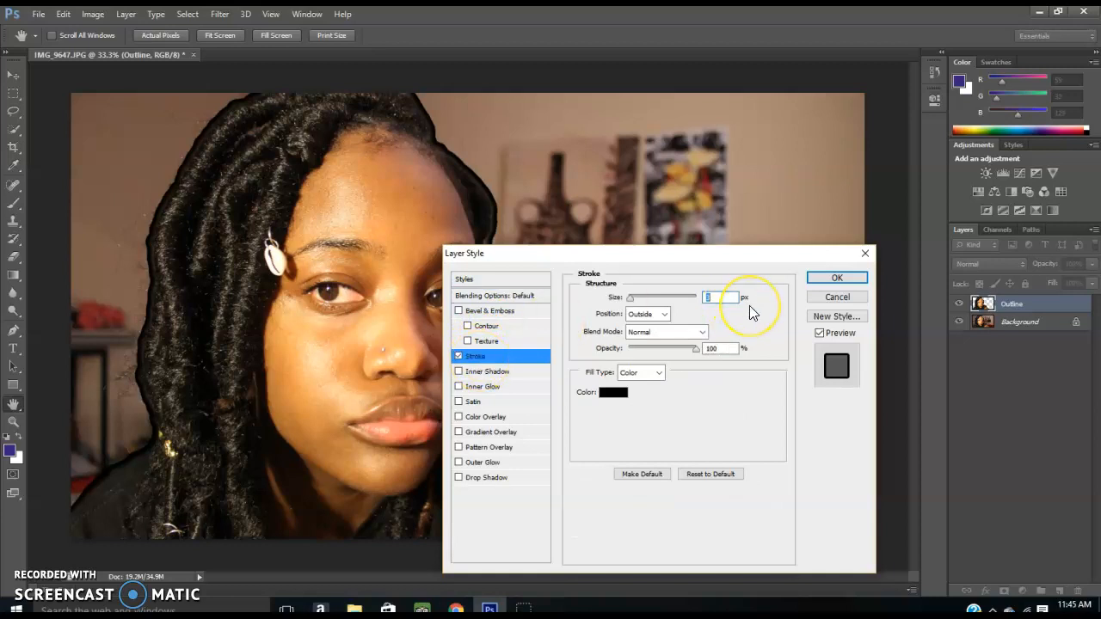
type("10")
key("BackSpace")
key("BackSpace")
type("20")
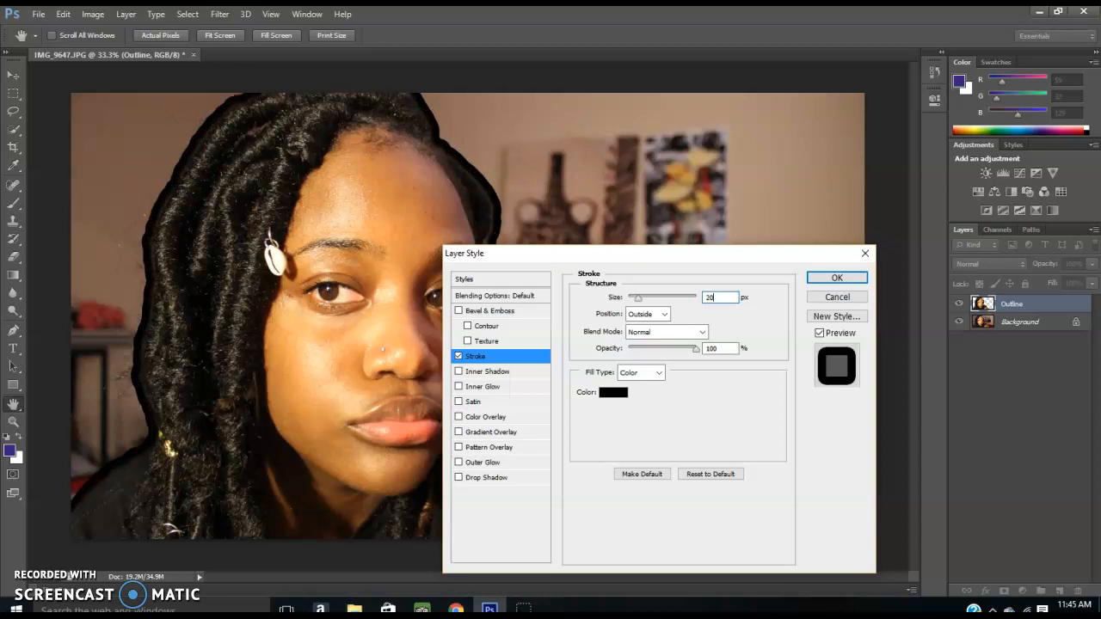
Set the Outline layer's stroke size to 30 px after comparing it with 45 px.
key("BackSpace")
key("BackSpace")
type("30")
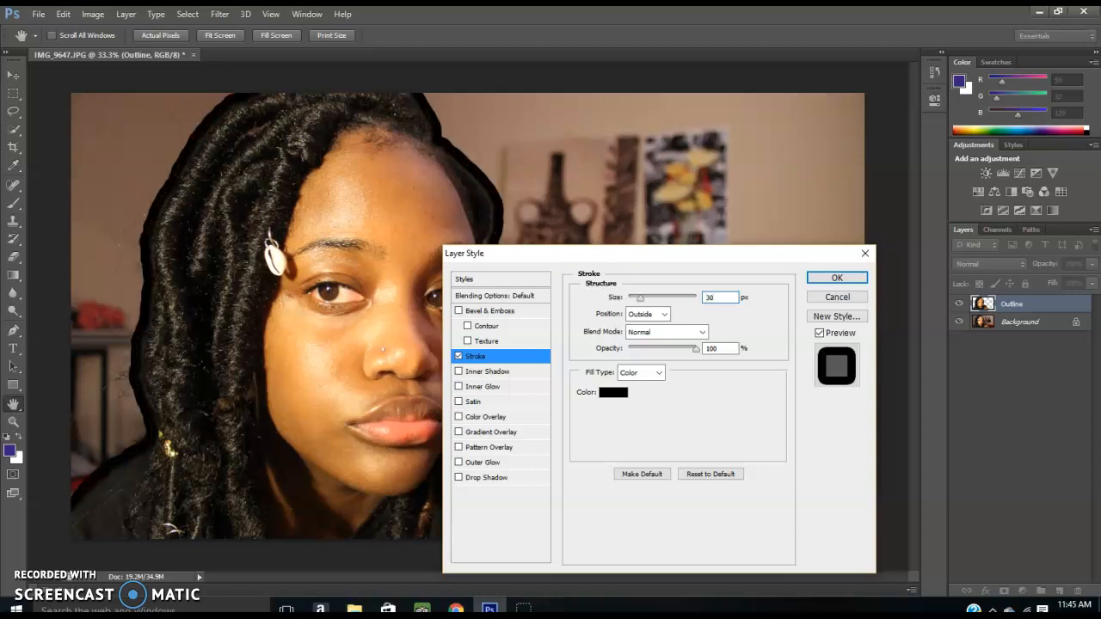
key("BackSpace")
key("BackSpace")
type("45")
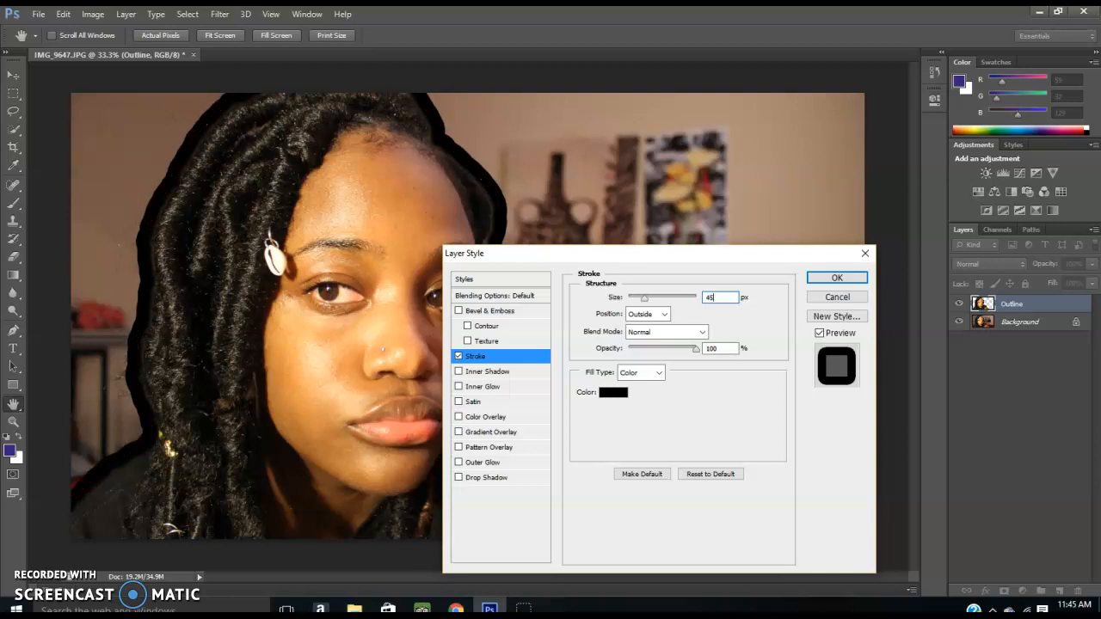
key("BackSpace")
key("BackSpace")
type("30")
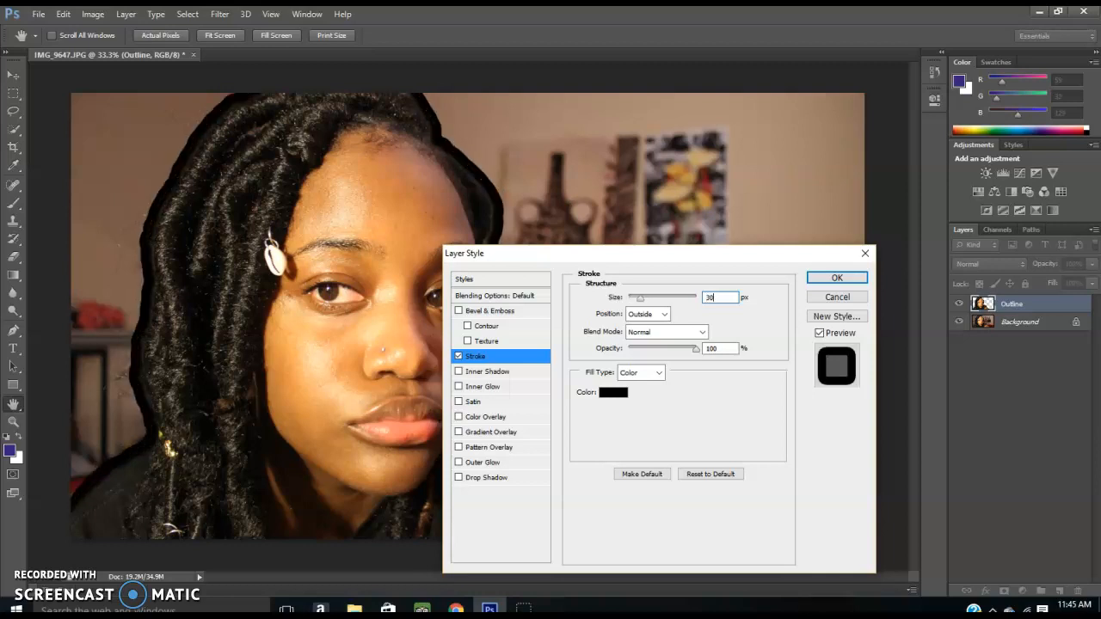
left_click(660, 313)
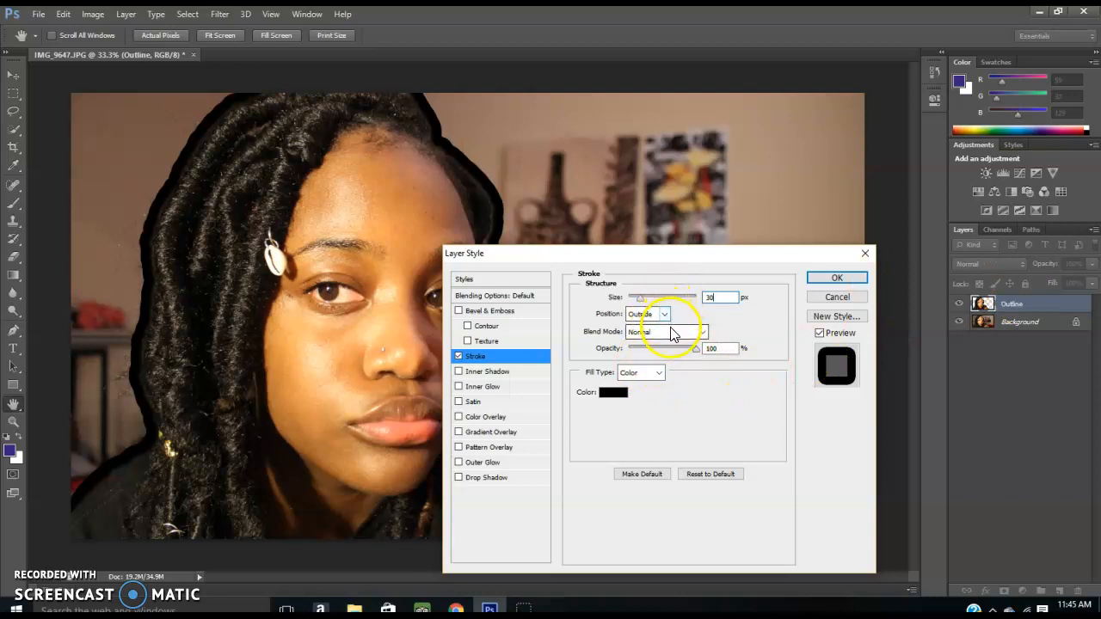
Change the outline stroke's color to white (ffffff) and apply the layer style.
left_click(614, 393)
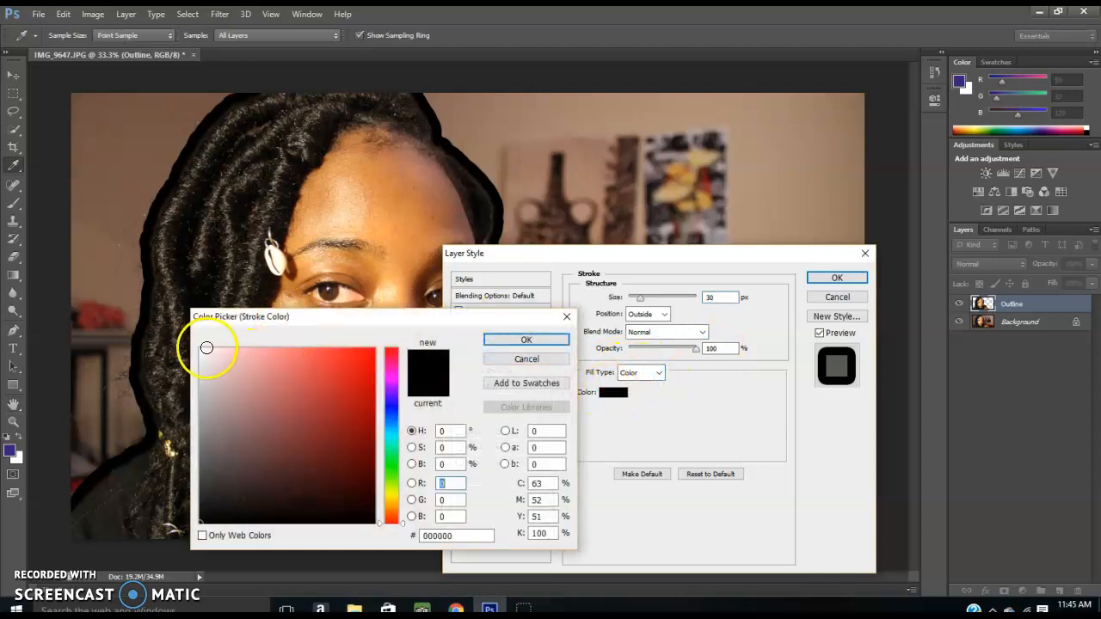
left_click(205, 350)
left_click(194, 344)
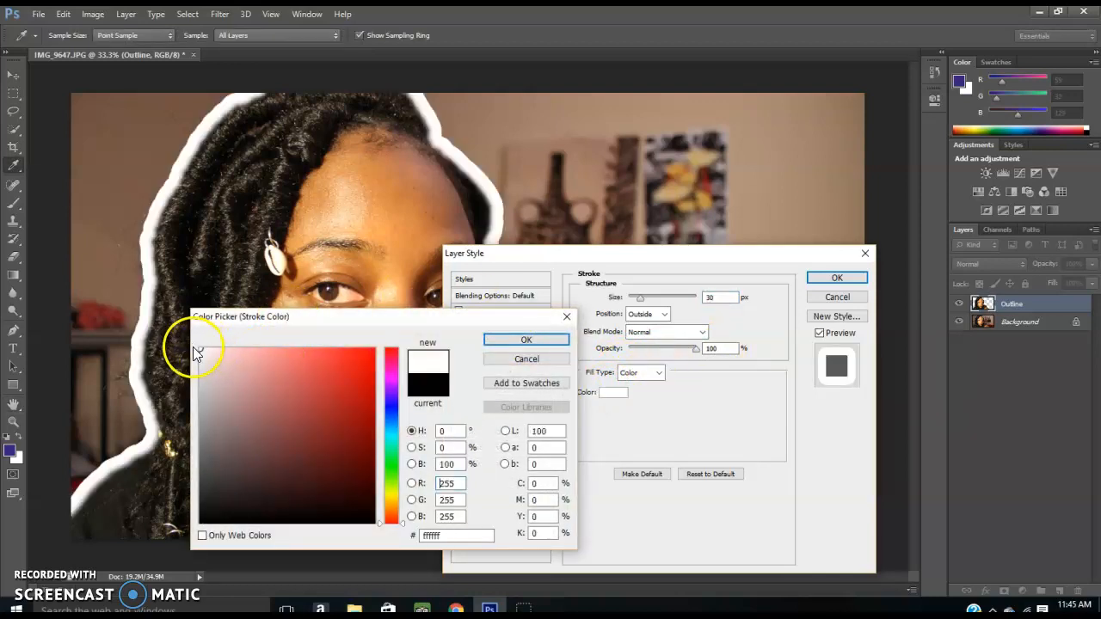
mouse_move(226, 383)
left_mouse_down()
mouse_move(266, 393)
mouse_move(319, 381)
mouse_move(332, 435)
mouse_move(367, 485)
mouse_move(390, 444)
mouse_move(357, 373)
mouse_move(364, 360)
mouse_move(352, 433)
mouse_move(308, 449)
left_mouse_up()
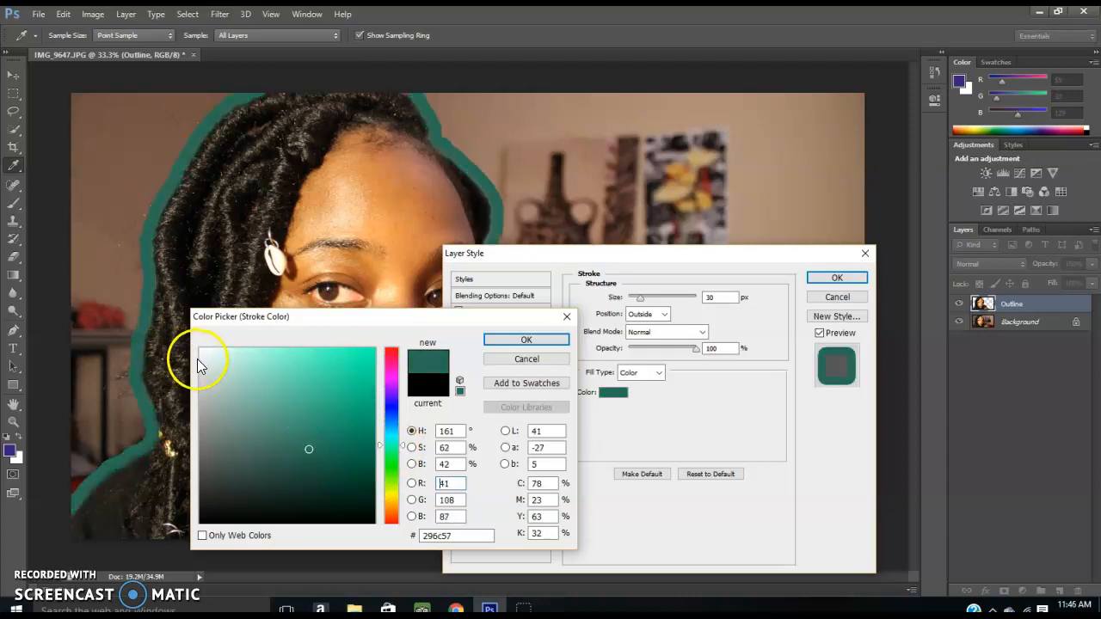
left_click_drag(202, 352, 196, 341)
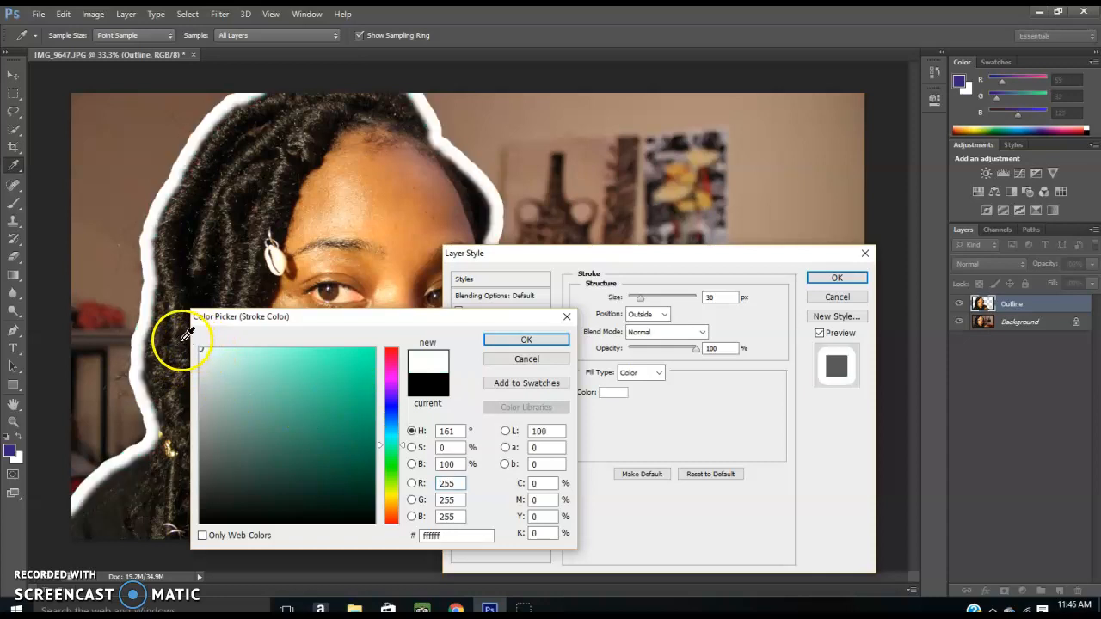
left_click(526, 341)
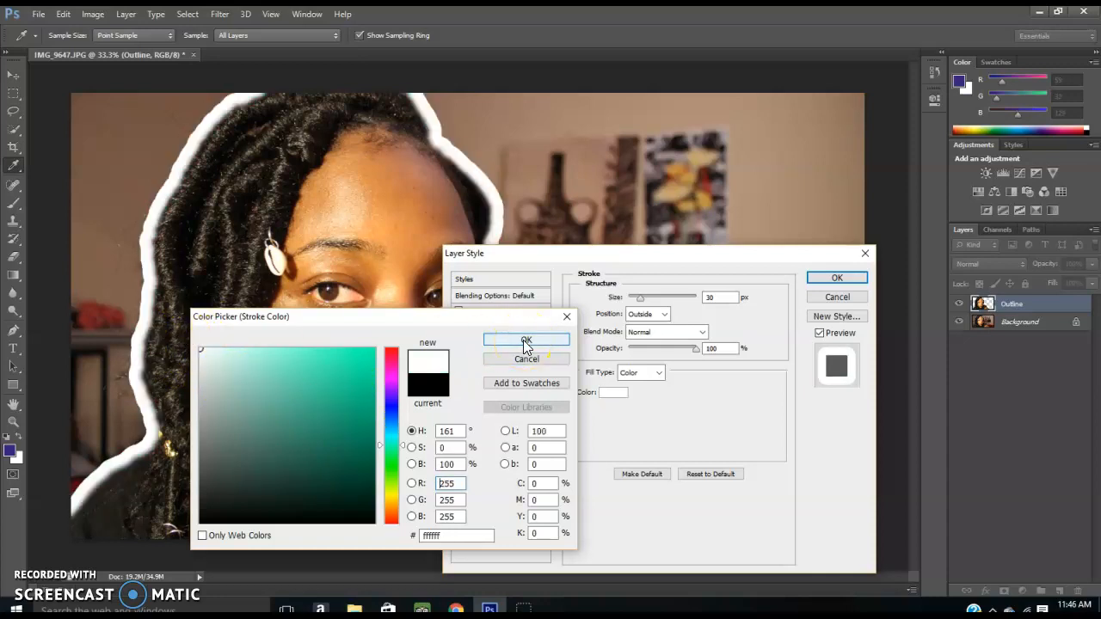
left_click_drag(594, 256, 524, 290)
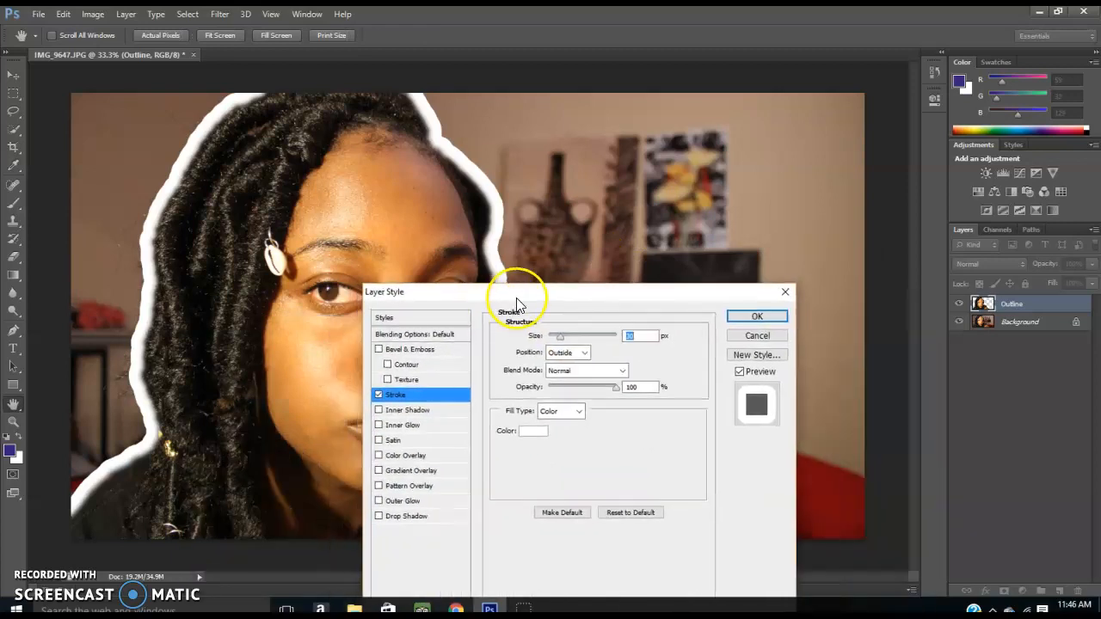
left_click(755, 320)
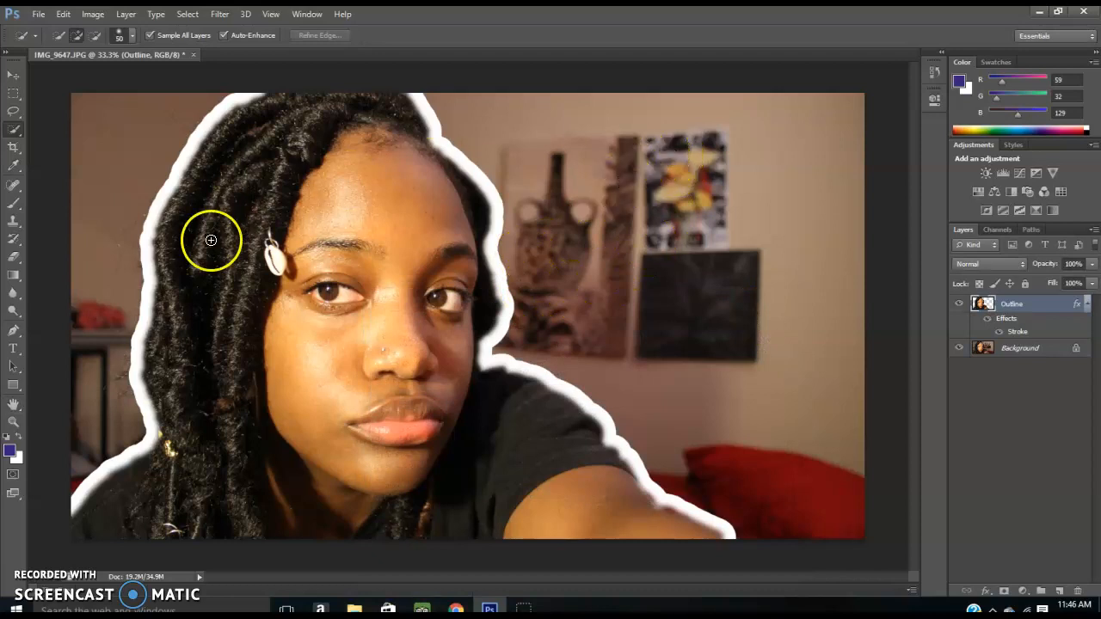
Add a text box on the wall beside the woman's face reading "How to make a Thumbnail!" and commit it.
left_click(13, 348)
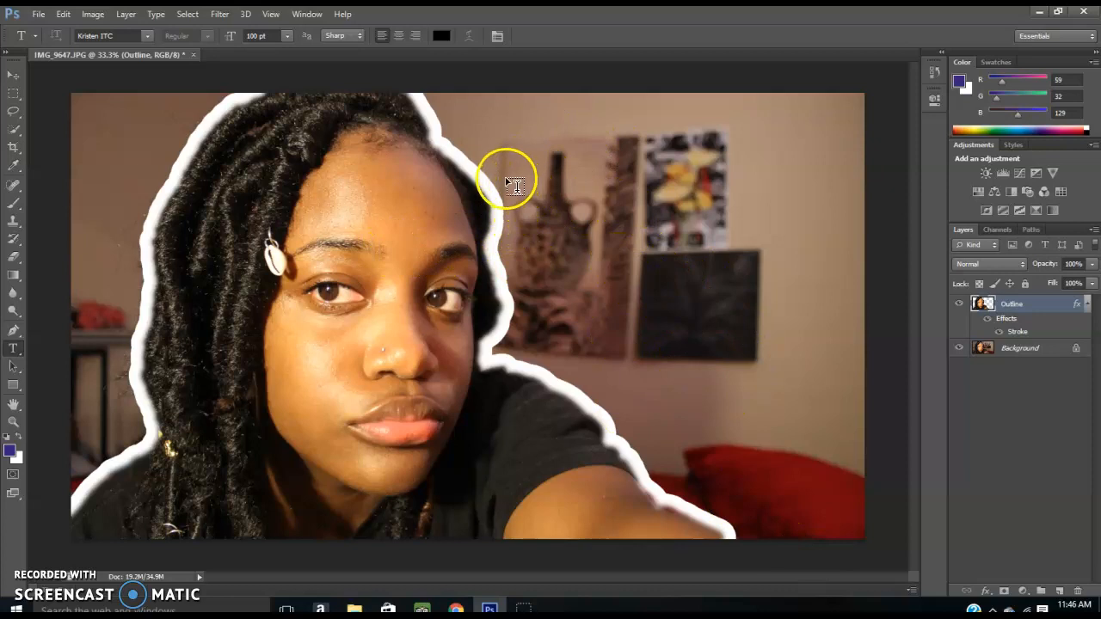
left_click_drag(514, 178, 858, 311)
type("How to")
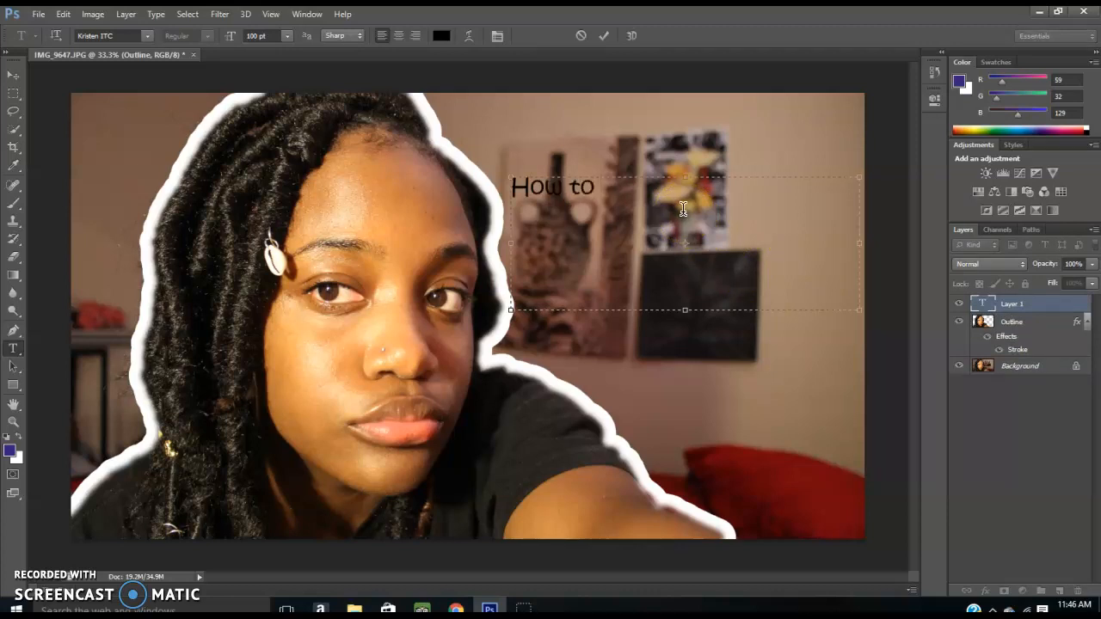
type(" ma")
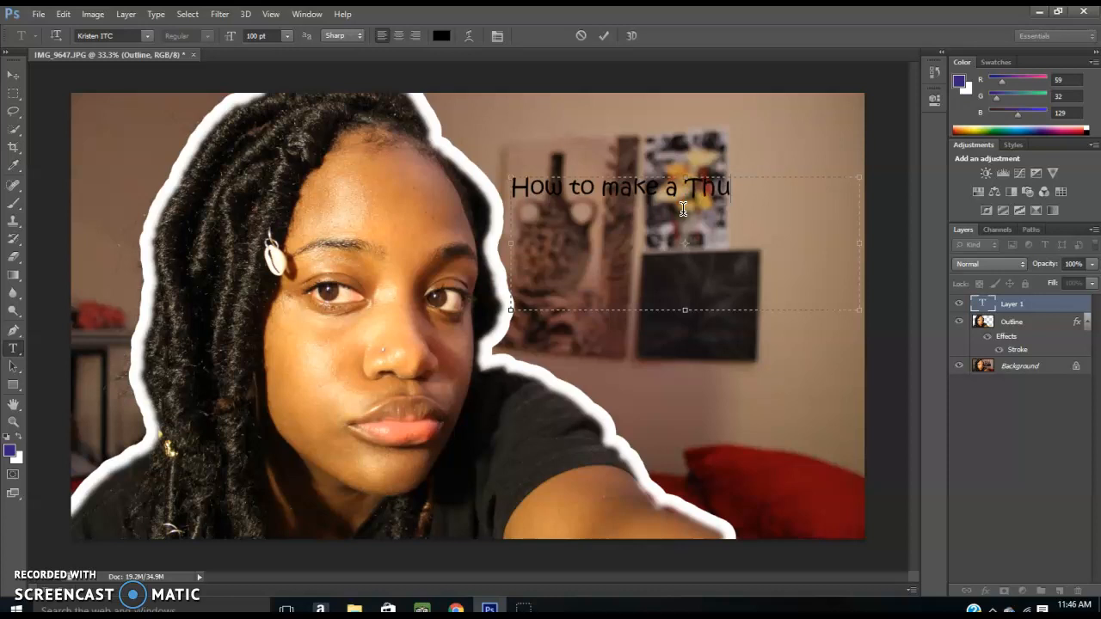
type("ke a Thumbnail!")
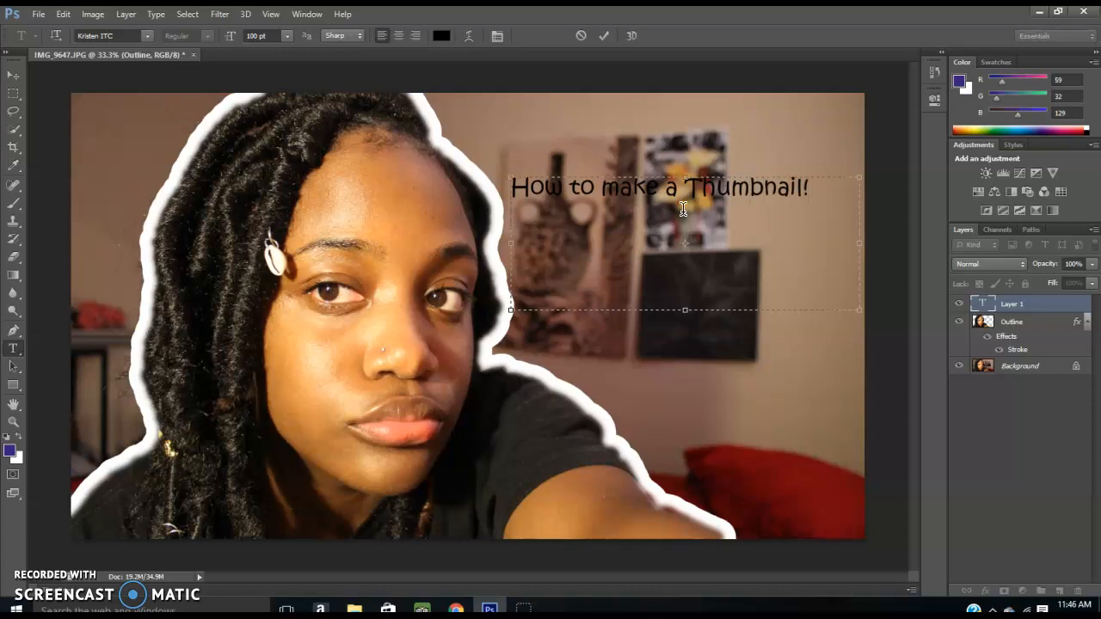
left_click(1026, 312)
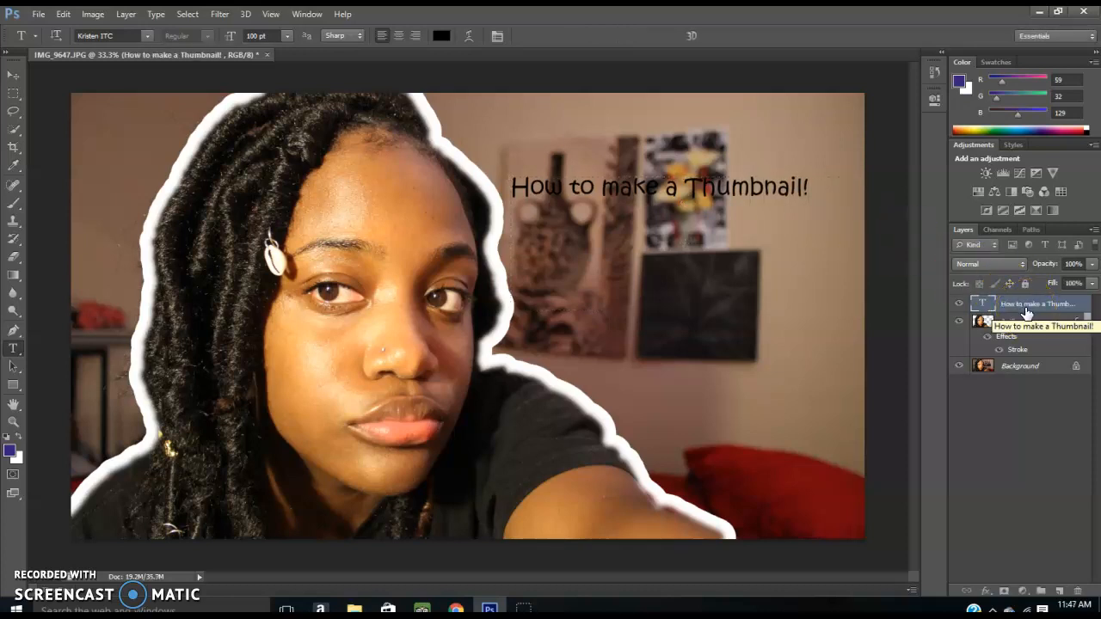
Open the blending options of the title text layer and enable Gradient Overlay and Stroke.
right_click(1025, 310)
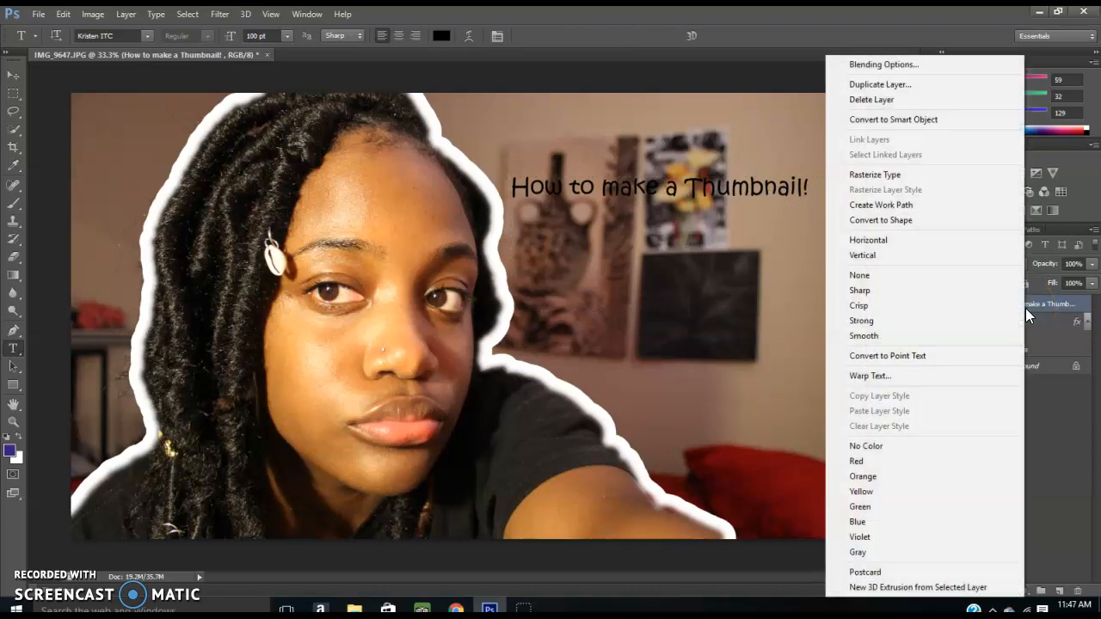
left_click(890, 63)
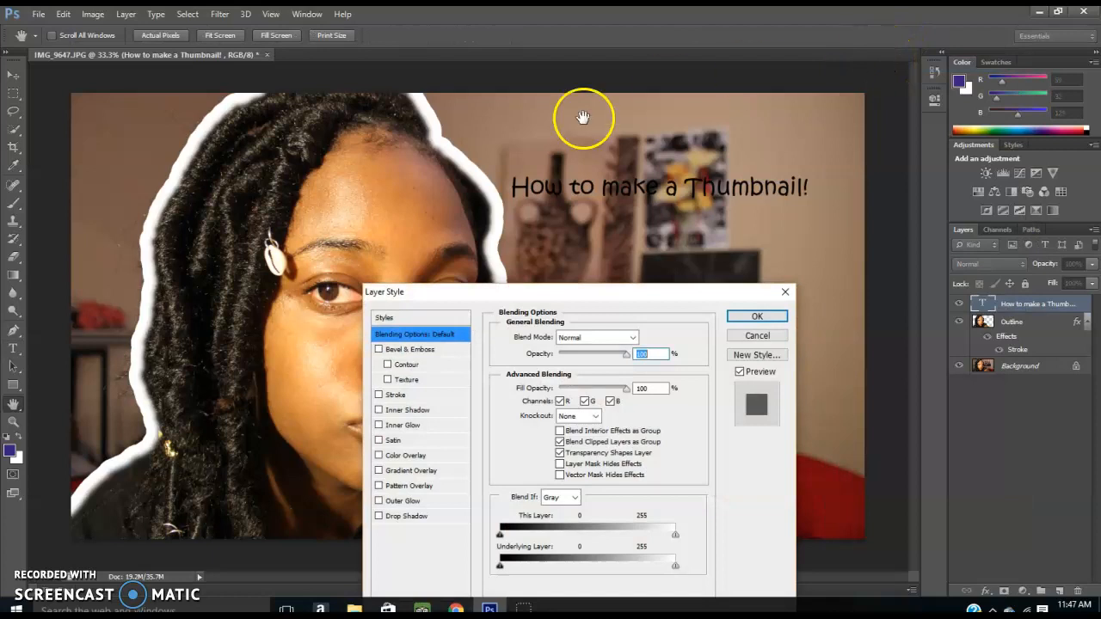
left_click(379, 471)
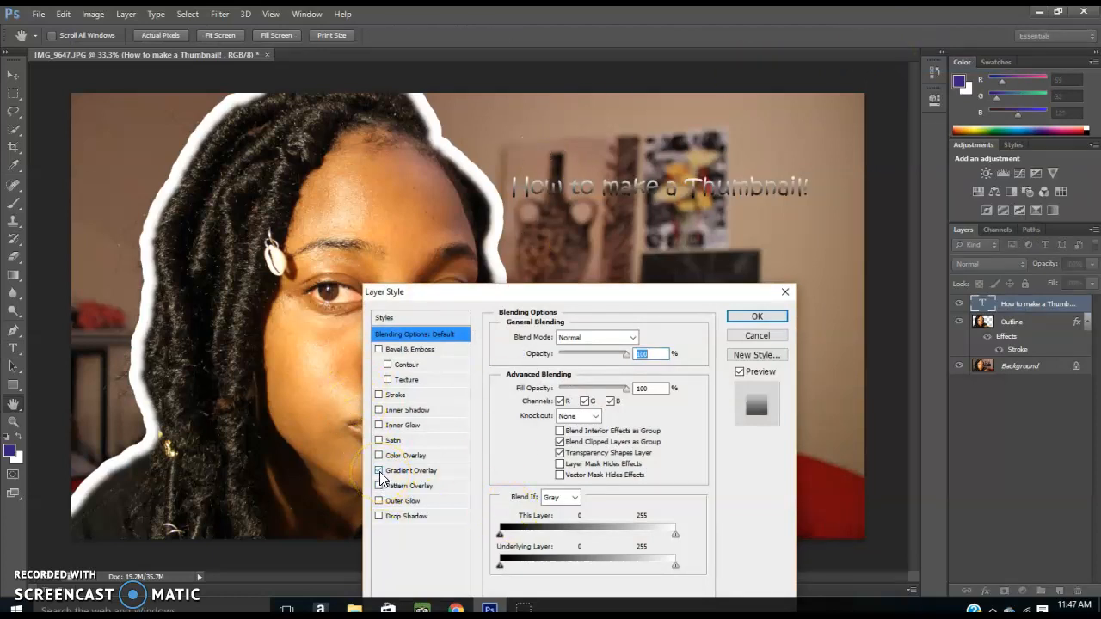
left_click(378, 395)
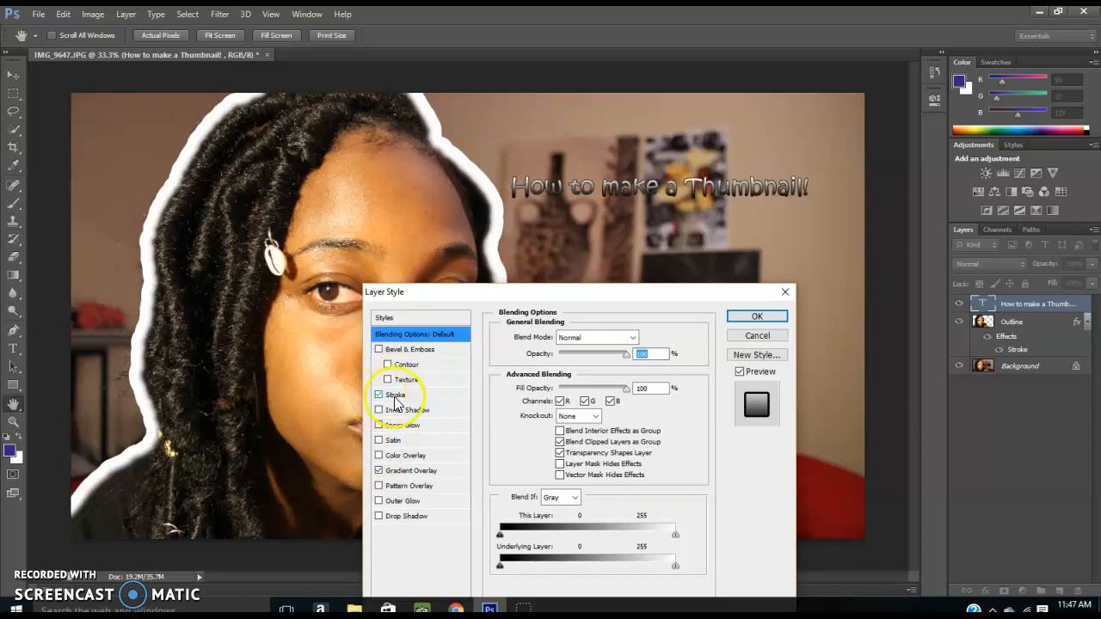
Compare several stroke sizes on the title text, including 10 px and 15 px, and set the size to 20 px.
left_click(397, 396)
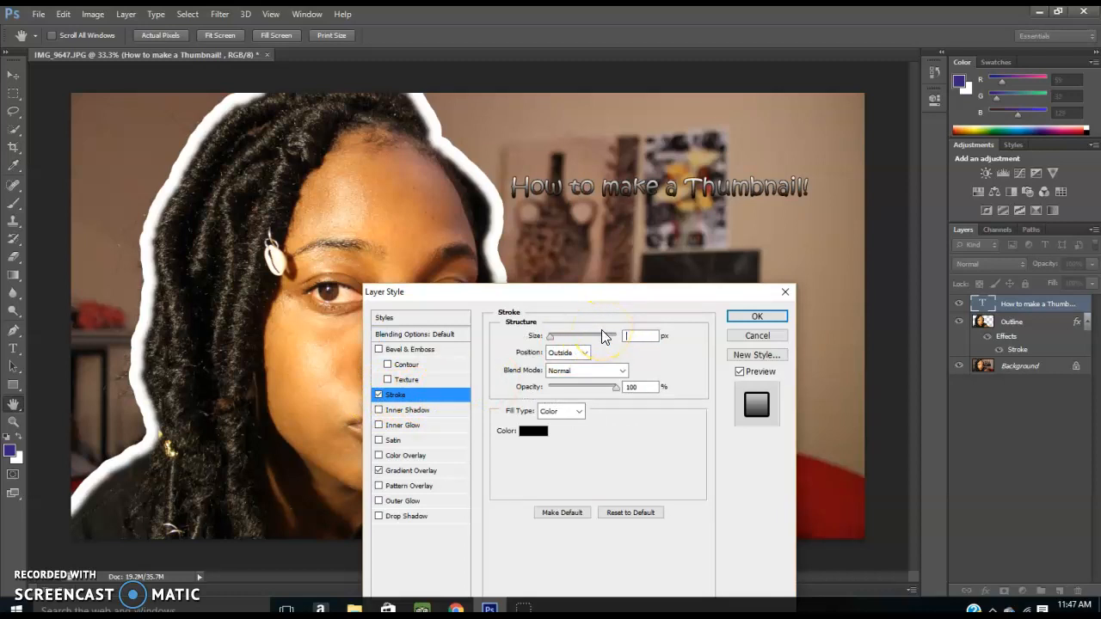
type("10")
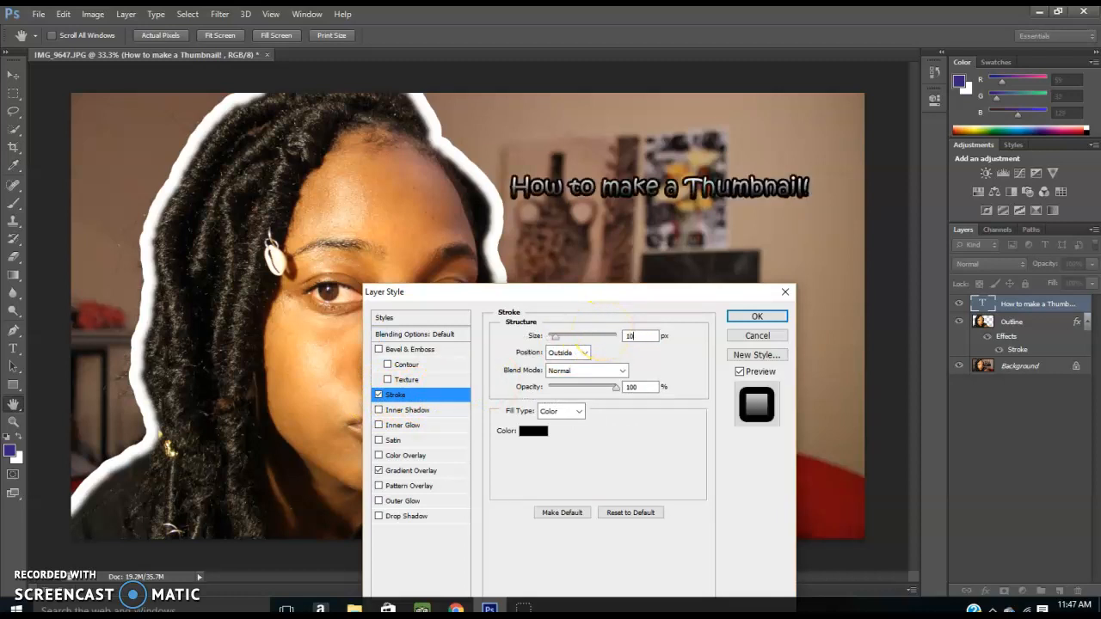
key("BackSpace")
key("BackSpace")
type("10")
key("BackSpace")
key("BackSpace")
type("50")
key("BackSpace")
key("BackSpace")
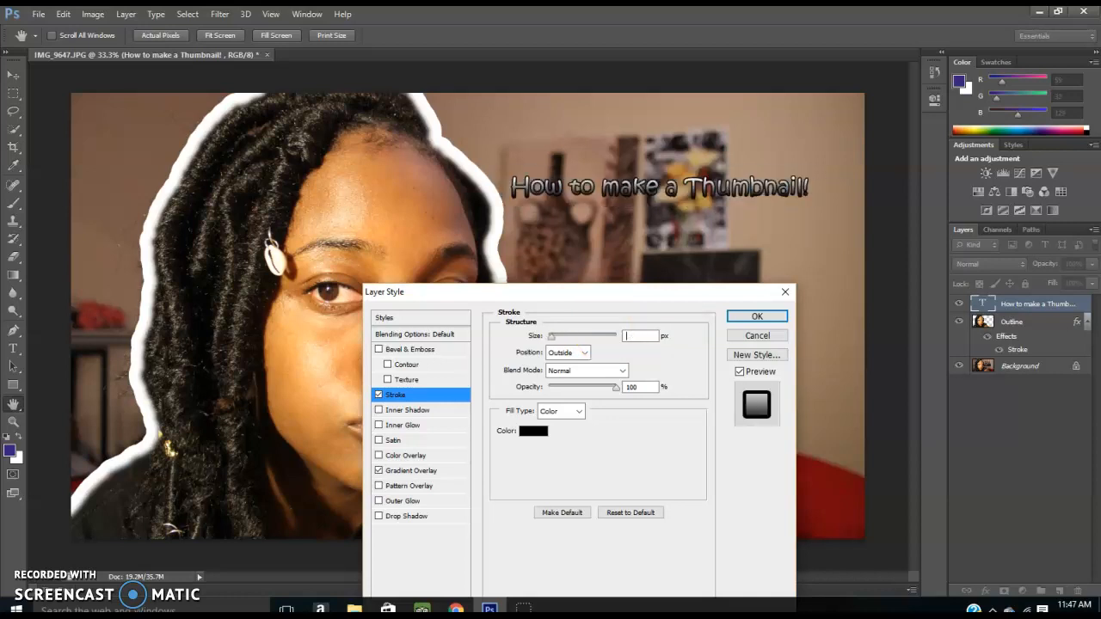
type("15")
key("BackSpace")
key("BackSpace")
type("2")
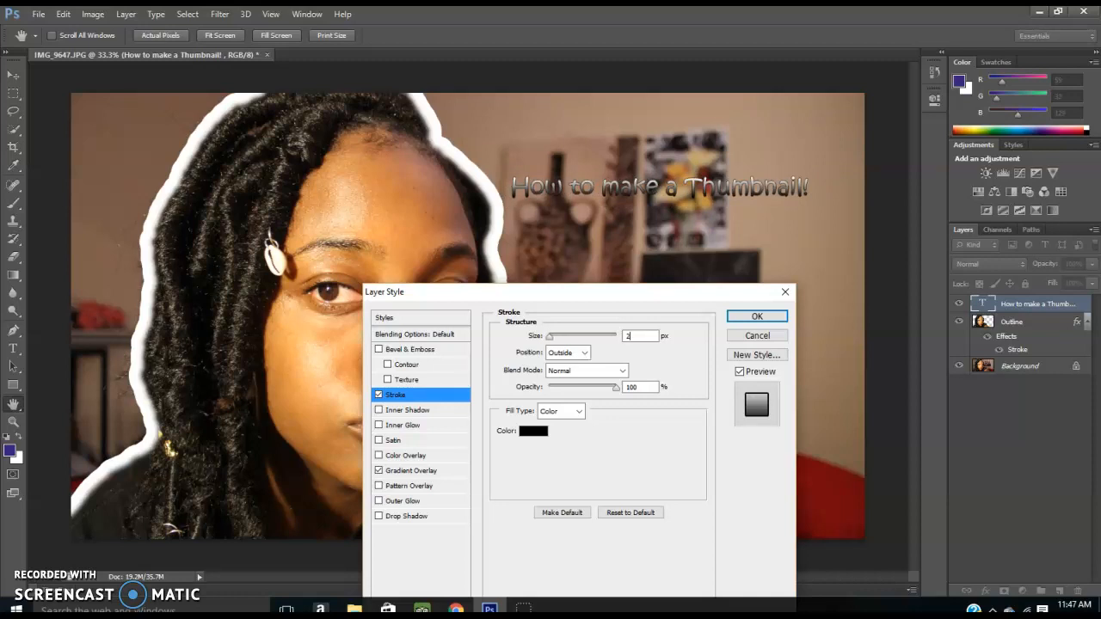
type("0")
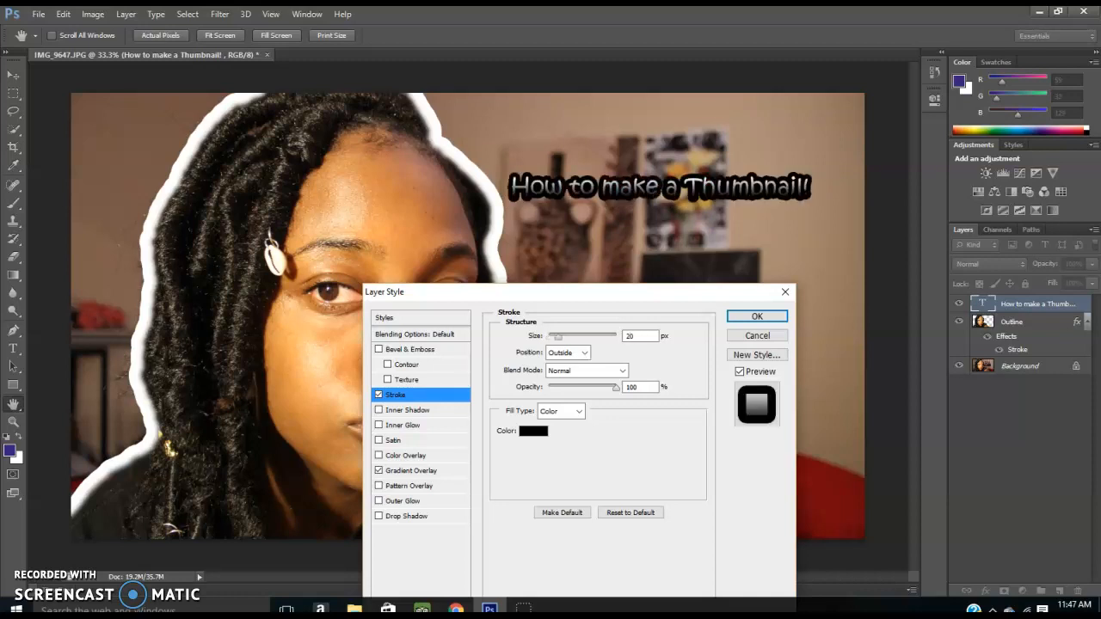
key("BackSpace")
key("BackSpace")
type("15")
key("BackSpace")
key("BackSpace")
type("20")
Try a dark red (9a1e1e) stroke color on the title text and return it to black.
left_click(534, 432)
left_click_drag(258, 366, 341, 417)
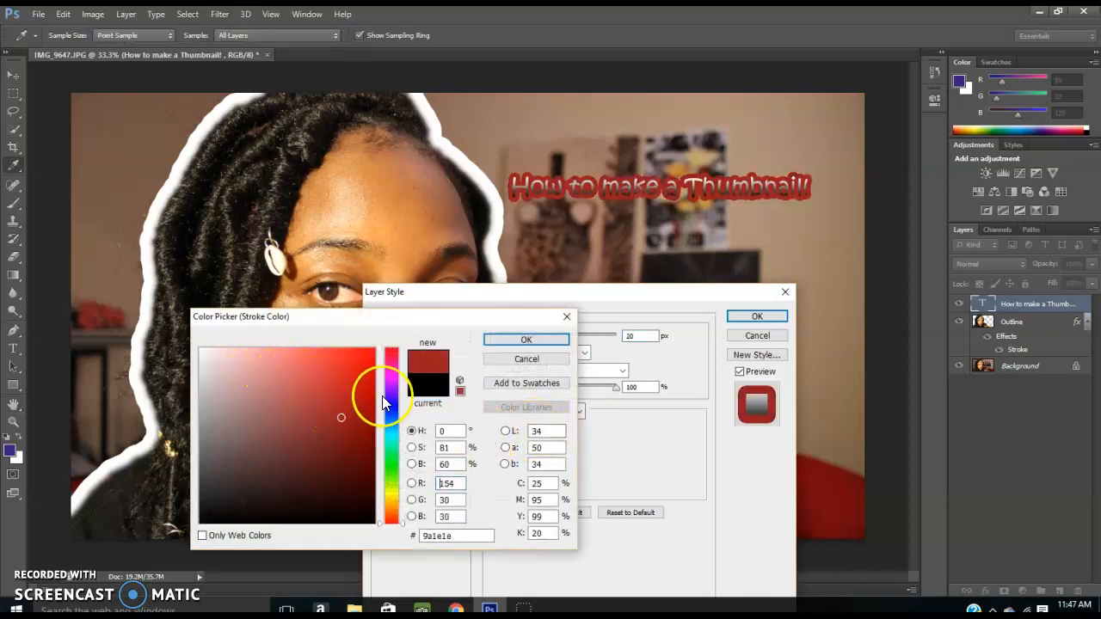
left_click(421, 392)
left_click(518, 338)
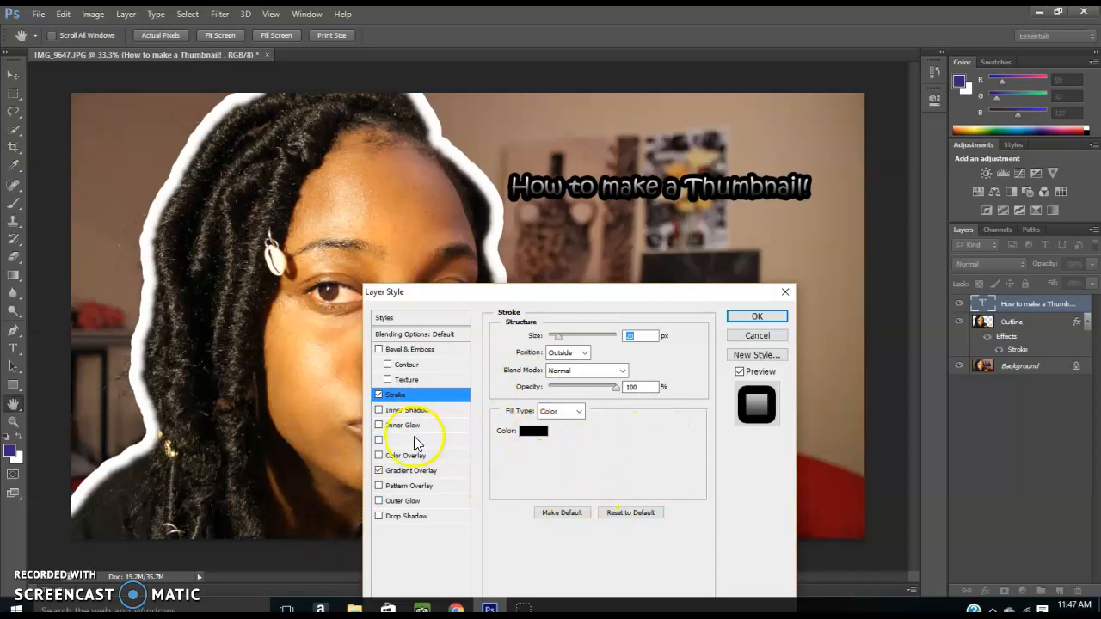
Try an Inner Shadow on the title text, disable it again and apply the layer style.
left_click(392, 412)
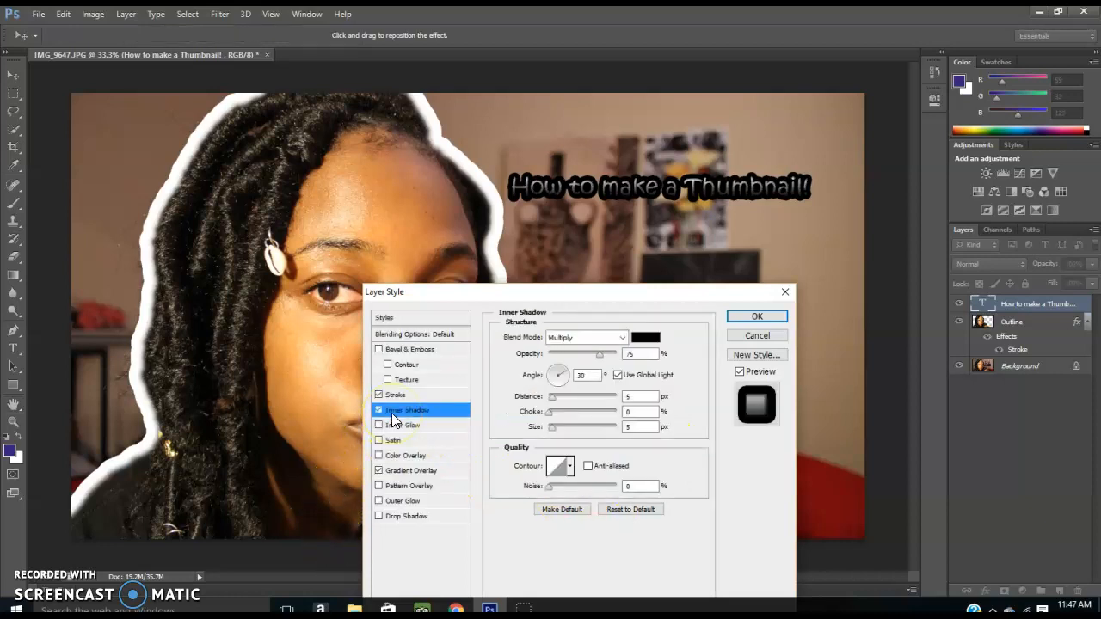
left_click(379, 412)
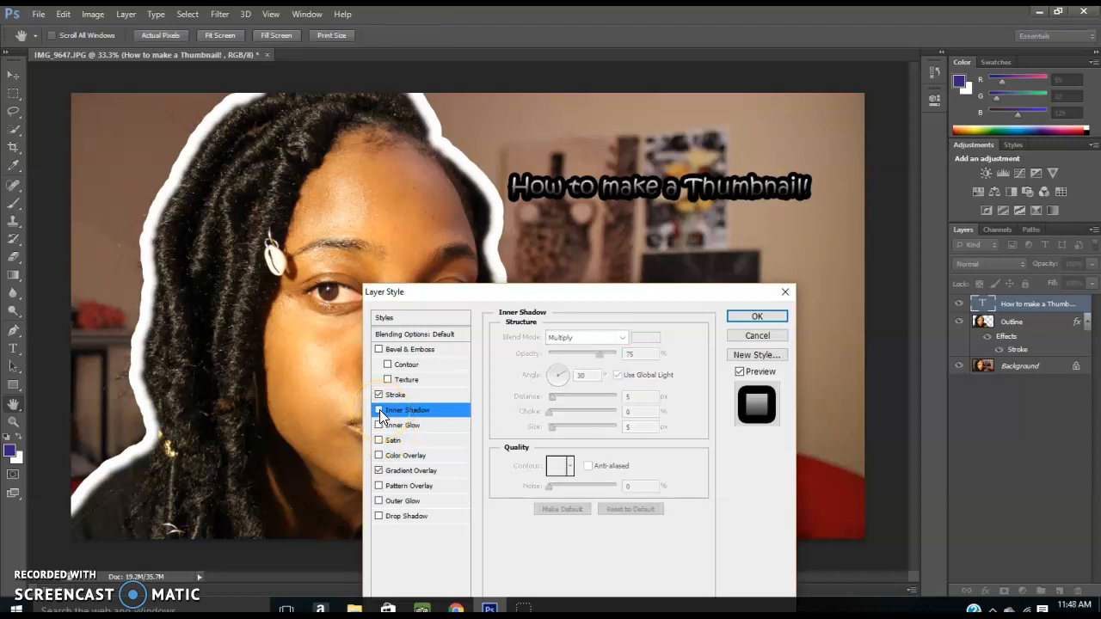
left_click(747, 318)
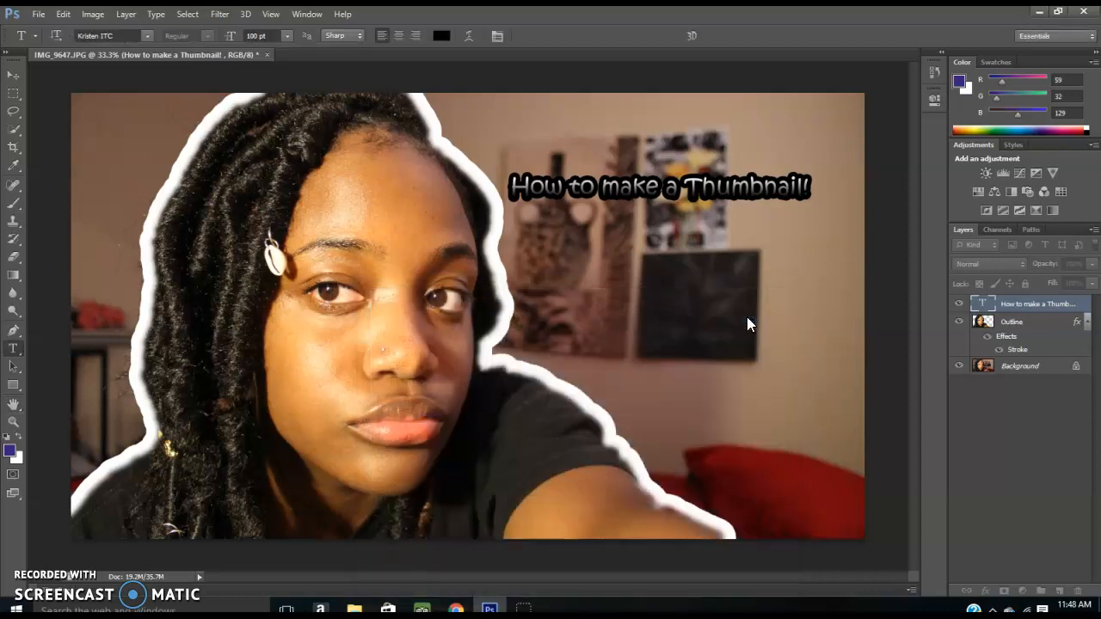